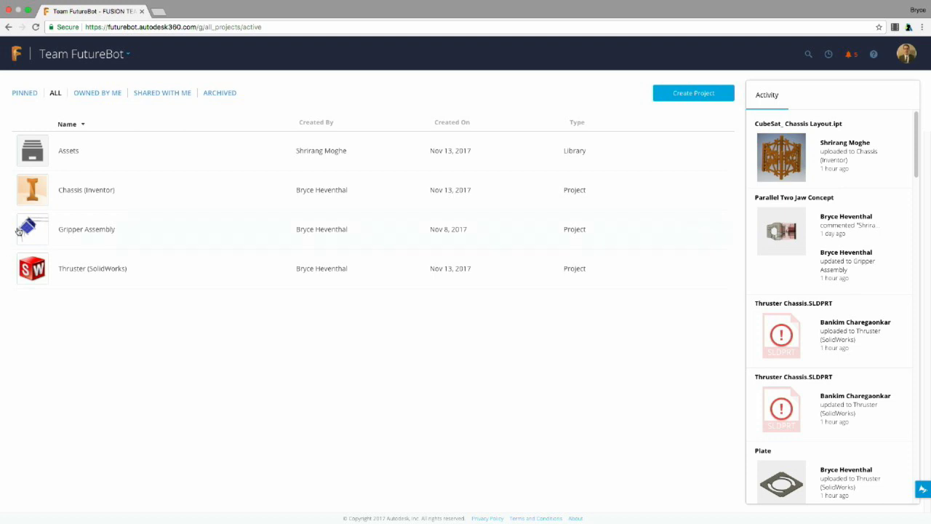
# Step: Open the Chassis (Inventor) project in Fusion Team to reach CubeSat_ Chassis Layout.ipt
pyautogui.click(91, 188)
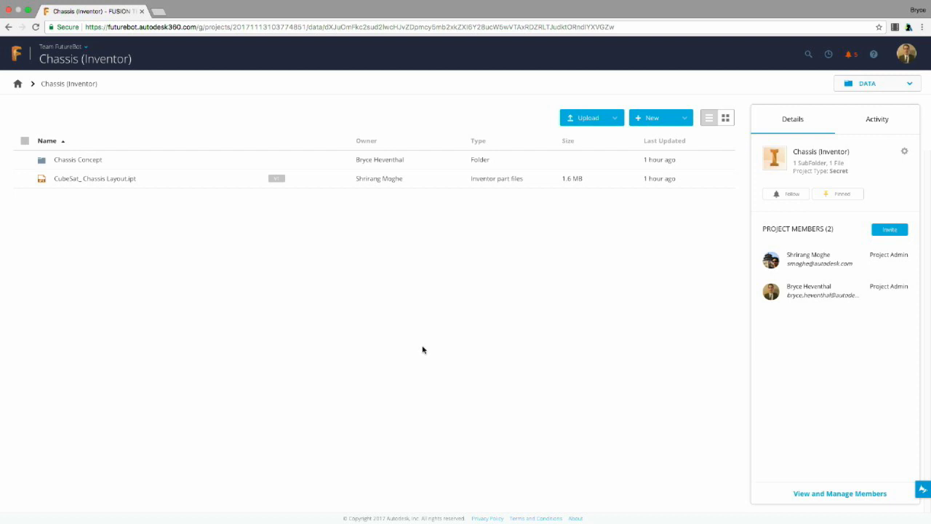
pyautogui.hscroll(2, 422, 350)
pyautogui.hscroll(2, 422, 350)
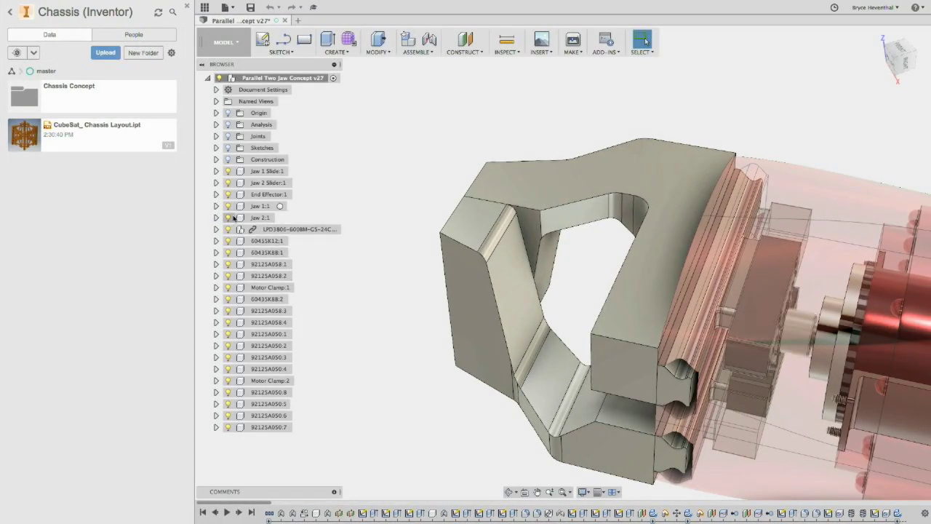
# Step: Insert CubeSat_ Chassis Layout.ipt into the gripper design beside the jaws and revert the jaw position
pyautogui.scroll(-2, 363, 284)
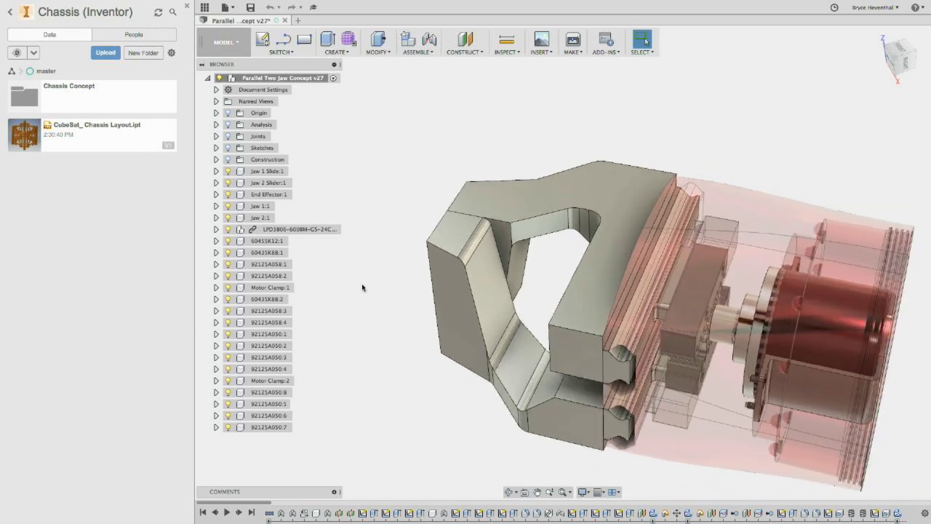
pyautogui.keyDown('shift'); pyautogui.moveTo(358, 284); pyautogui.dragTo(426, 289, button='middle'); pyautogui.keyUp('shift')
pyautogui.rightClick(119, 133)
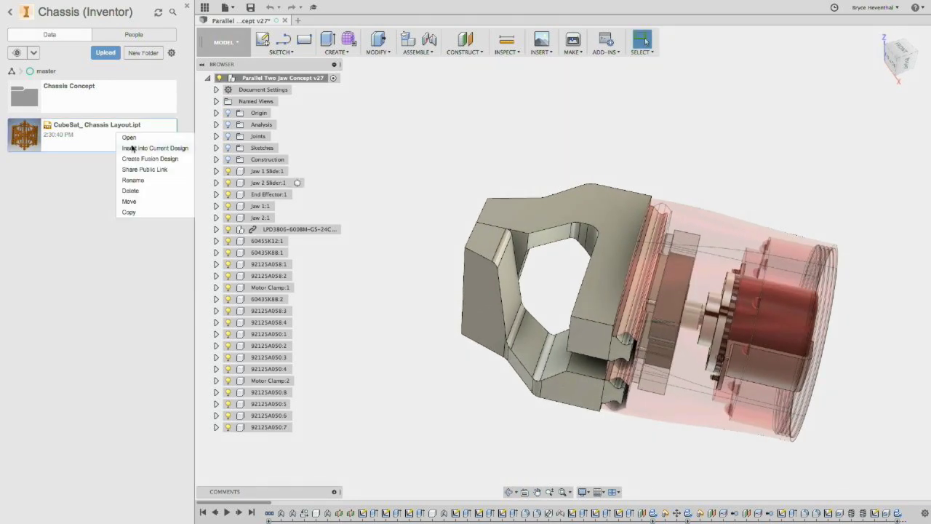
pyautogui.click(133, 149)
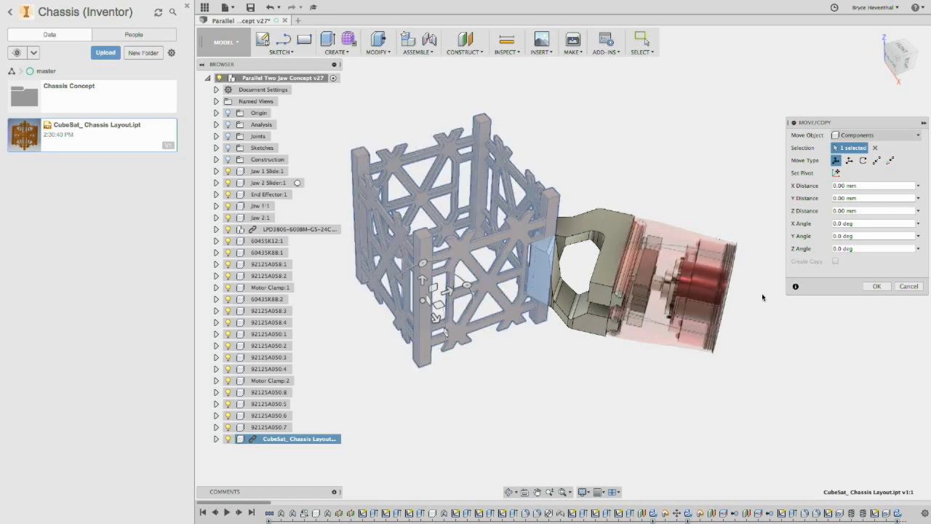
pyautogui.click(876, 286)
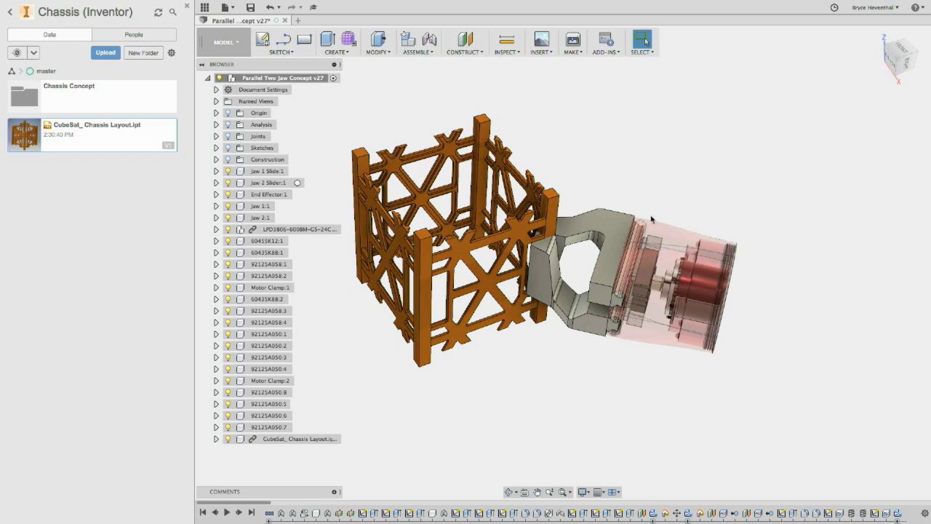
pyautogui.keyDown('shift'); pyautogui.moveTo(608, 165); pyautogui.dragTo(602, 224, button='middle'); pyautogui.keyUp('shift')
pyautogui.scroll(3, 602, 223)
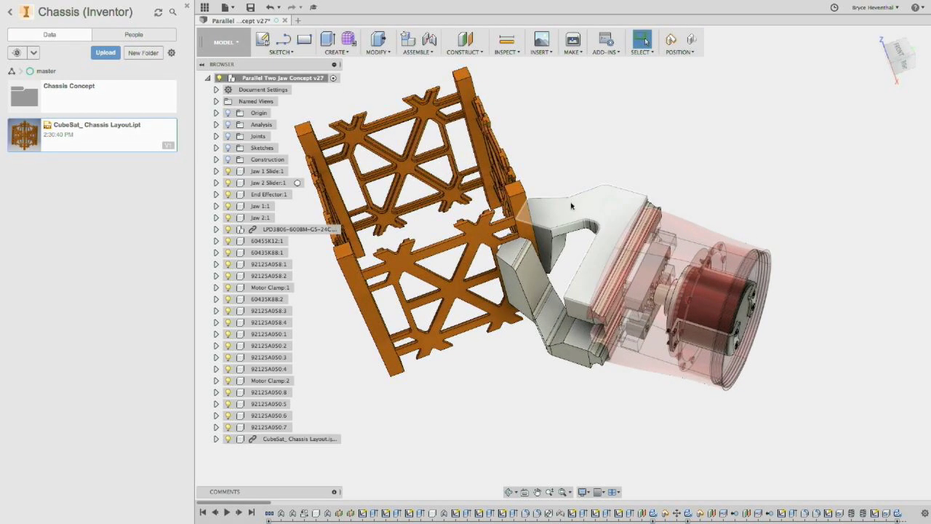
pyautogui.click(691, 39)
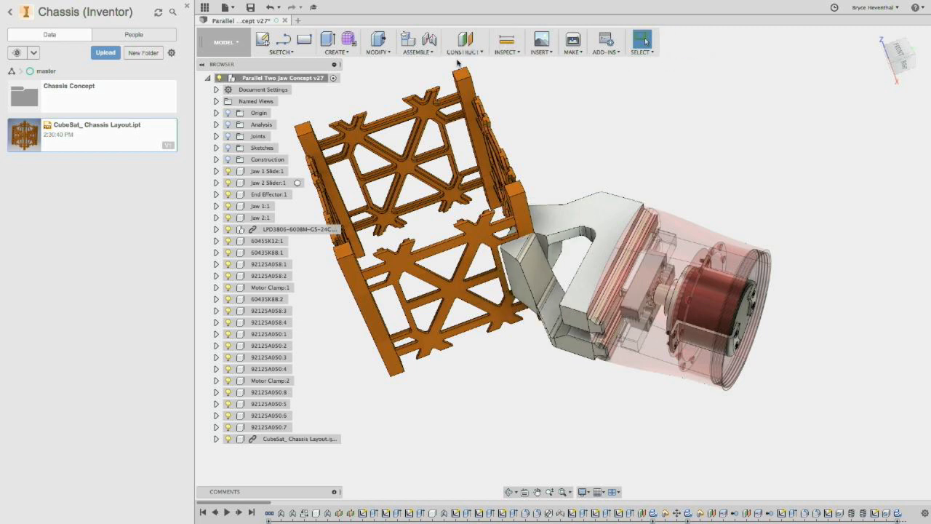
# Step: Run an interference check between both jaws and the chassis
pyautogui.click(507, 52)
pyautogui.click(520, 78)
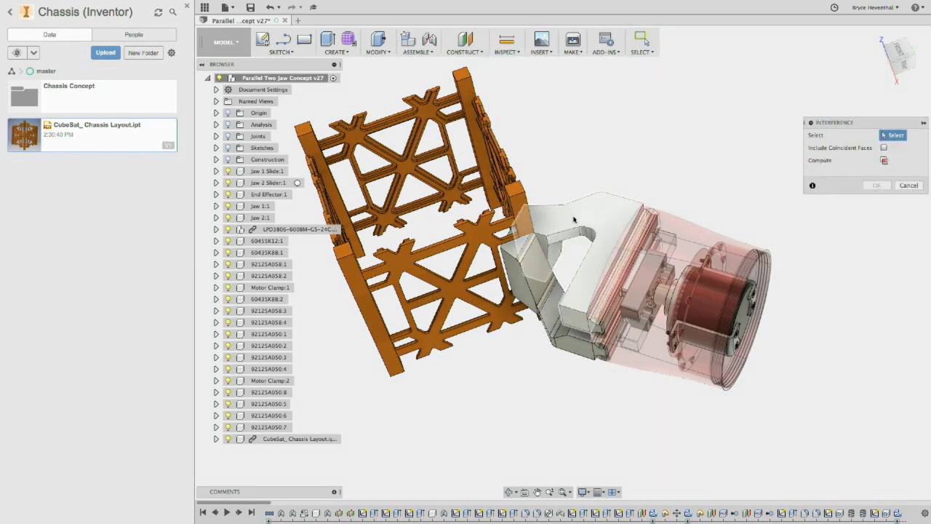
pyautogui.click(540, 262)
pyautogui.click(530, 212)
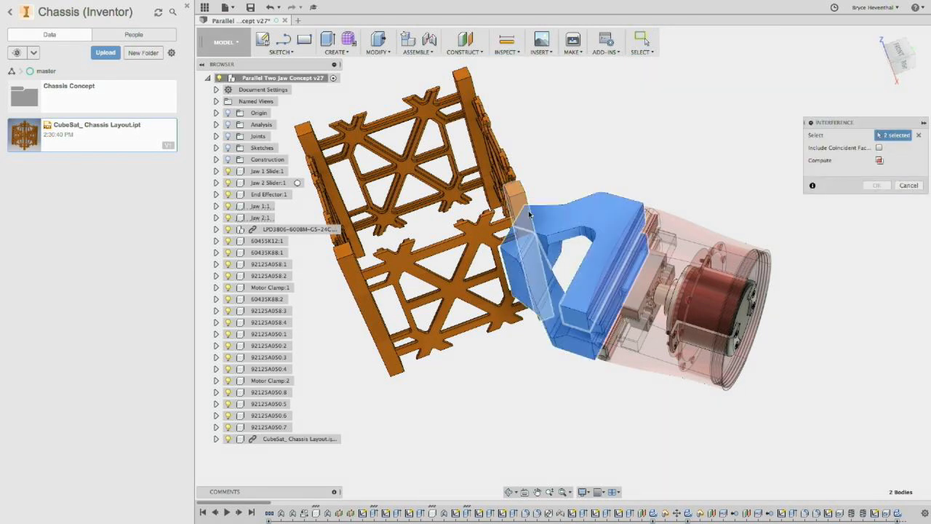
pyautogui.click(883, 160)
pyautogui.moveTo(579, 183); pyautogui.dragTo(878, 352)
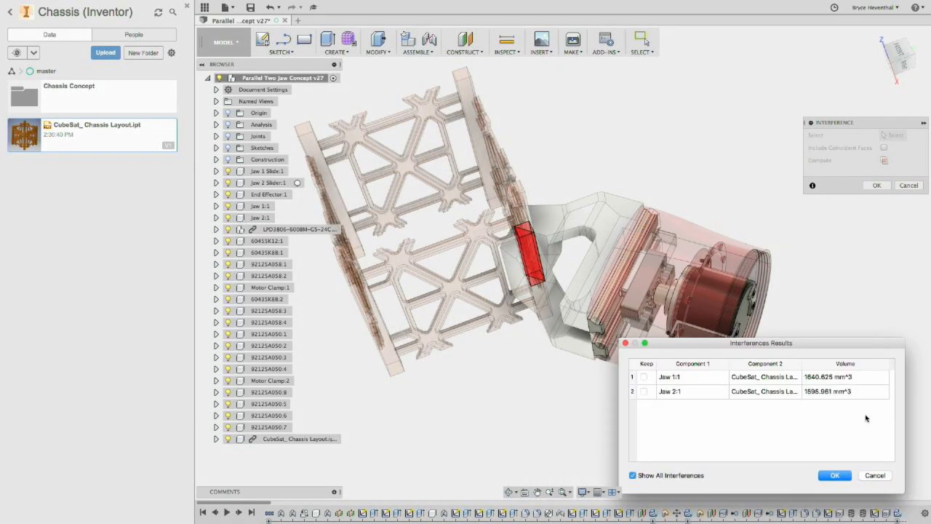
pyautogui.click(836, 476)
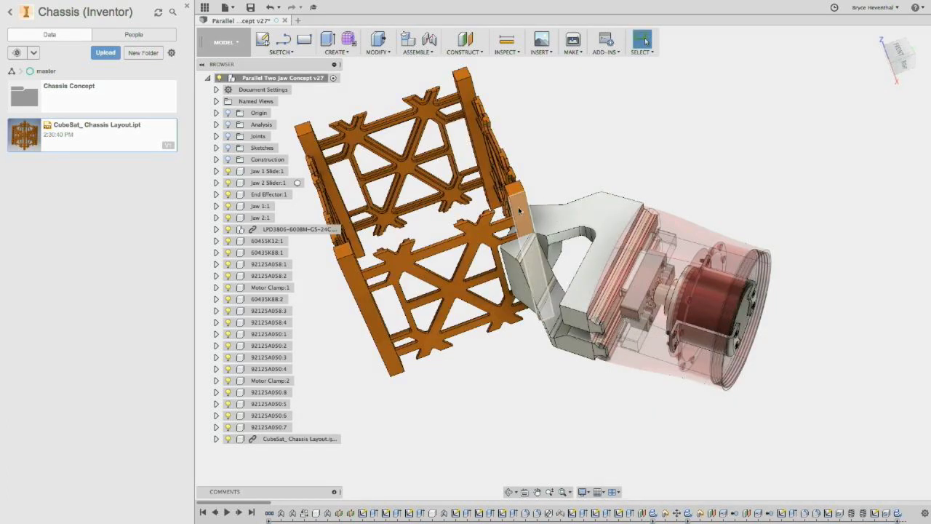
# Step: Cut the overlapping chassis material out of each jaw with Combine, then revert the jaw position
pyautogui.press('s')
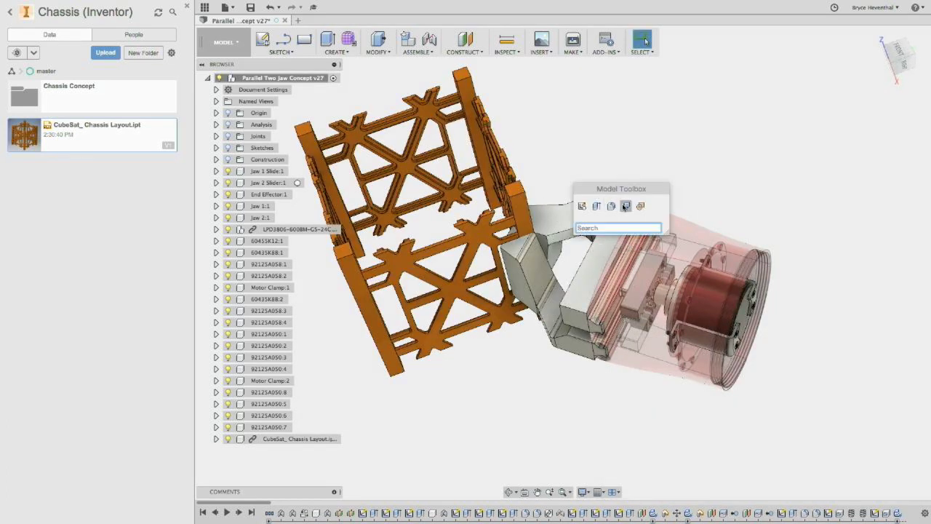
pyautogui.click(625, 207)
pyautogui.click(579, 213)
pyautogui.click(523, 214)
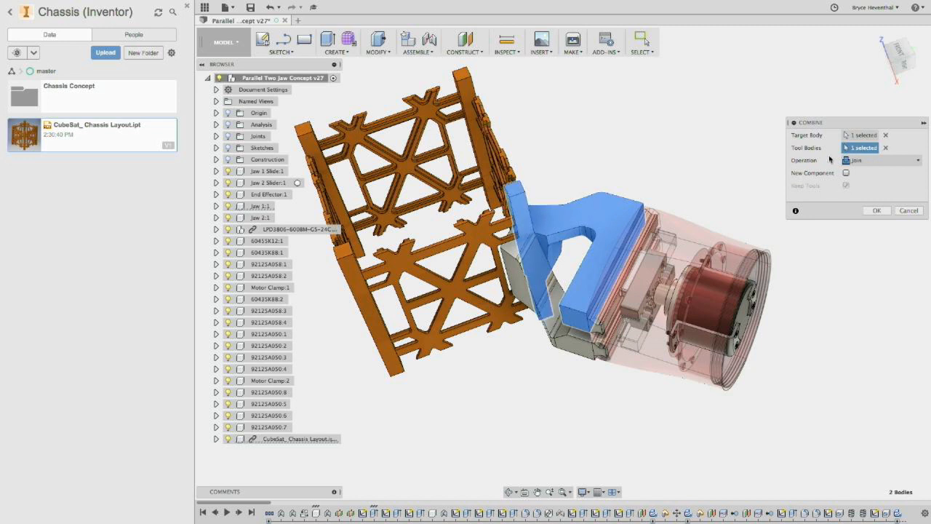
pyautogui.click(855, 161)
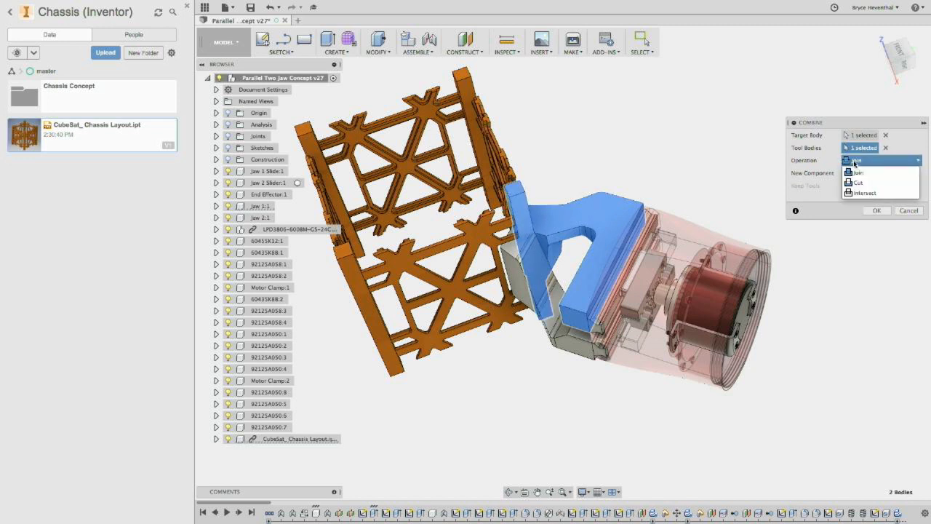
pyautogui.click(877, 210)
pyautogui.press('s')
pyautogui.click(644, 182)
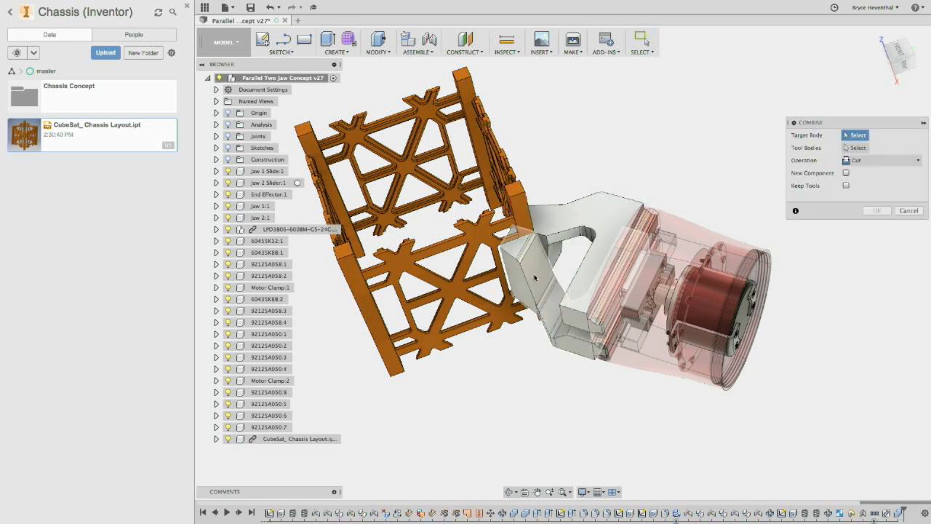
pyautogui.click(575, 331)
pyautogui.click(515, 197)
pyautogui.click(876, 210)
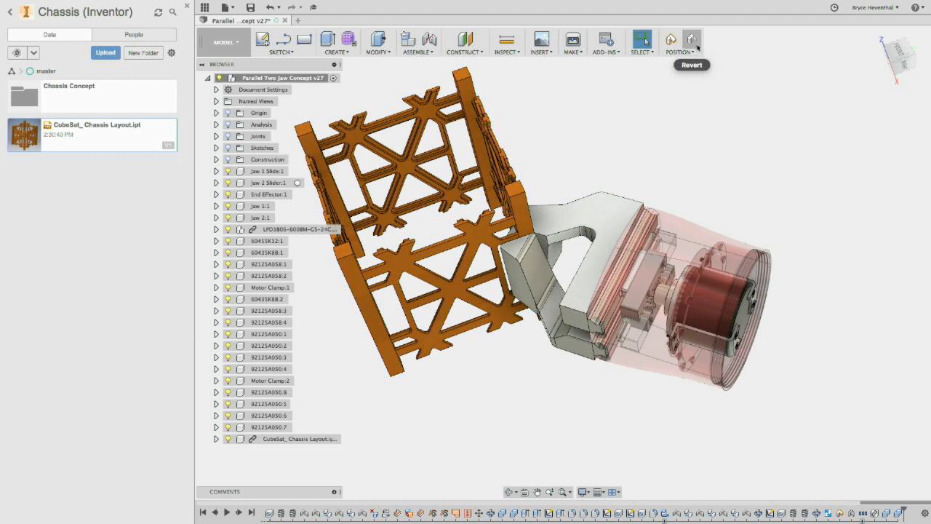
pyautogui.click(696, 45)
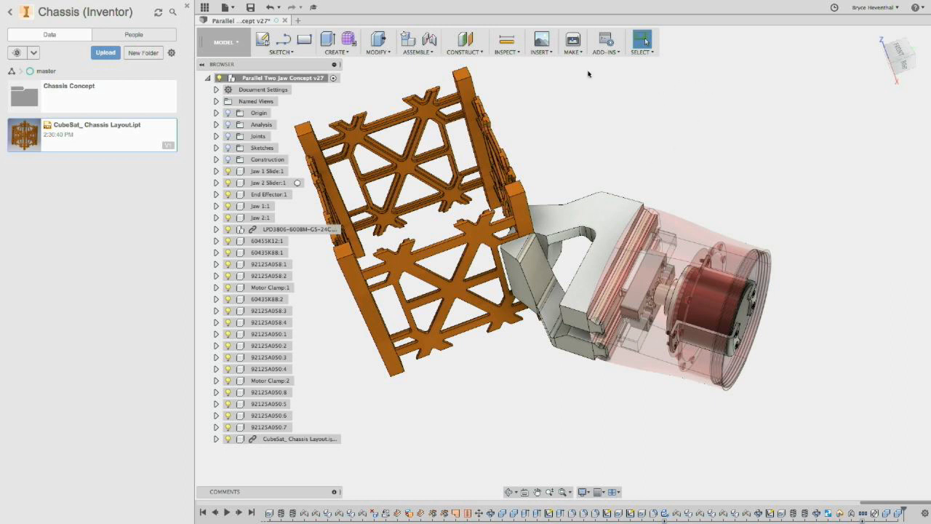
# Step: In the Simulation workspace, apply a fixed constraint to the top faces of both pillars
pyautogui.click(235, 42)
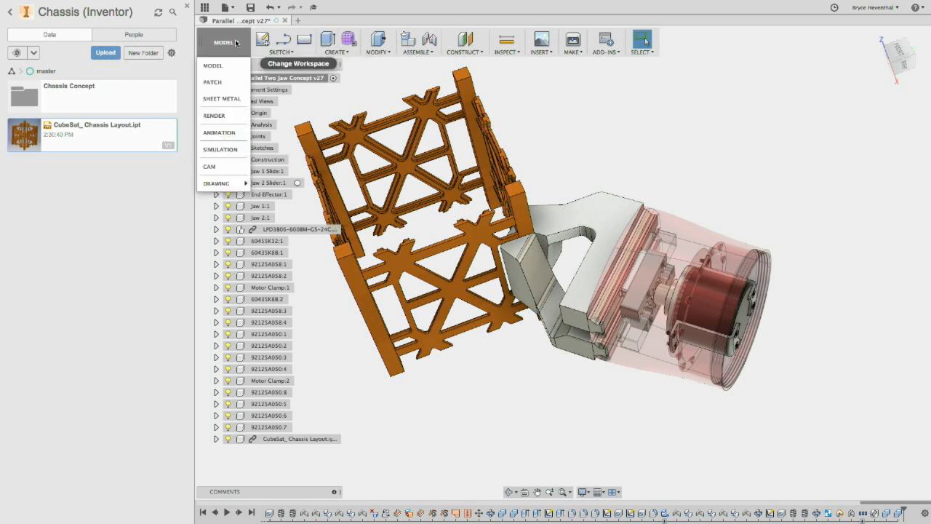
pyautogui.click(222, 150)
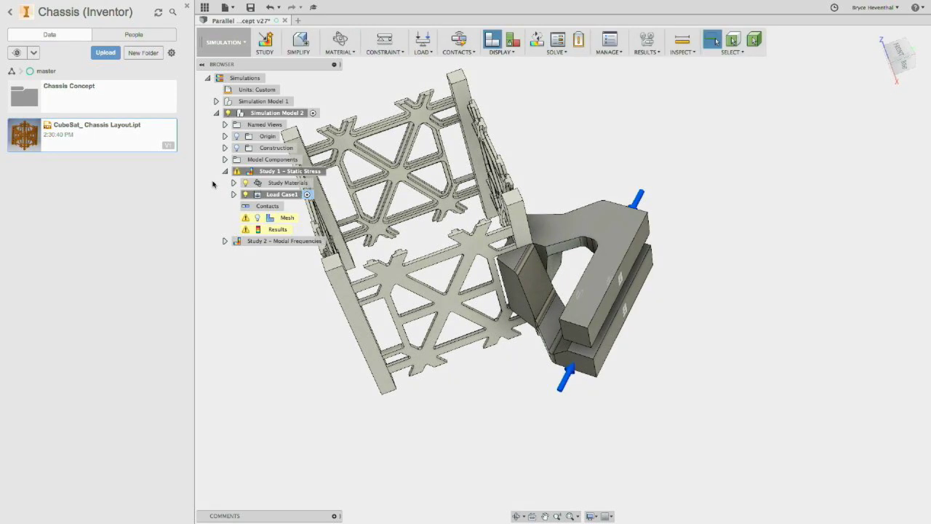
pyautogui.keyDown('shift'); pyautogui.moveTo(415, 114); pyautogui.dragTo(483, 163, button='middle'); pyautogui.keyUp('shift')
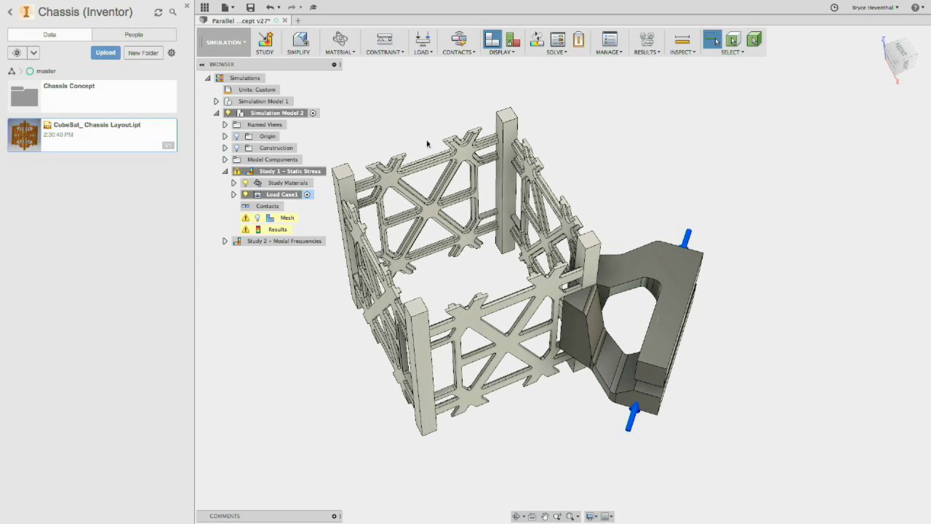
pyautogui.click(384, 40)
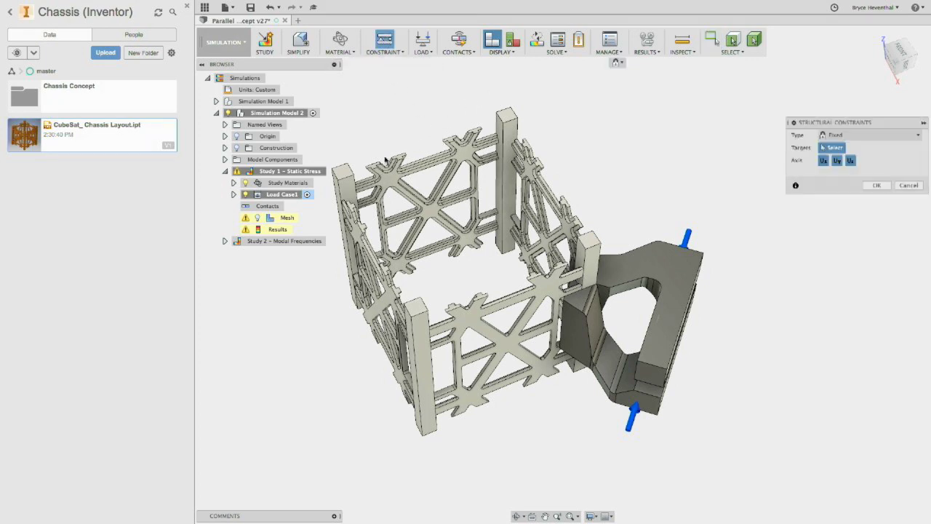
pyautogui.click(417, 306)
pyautogui.click(589, 241)
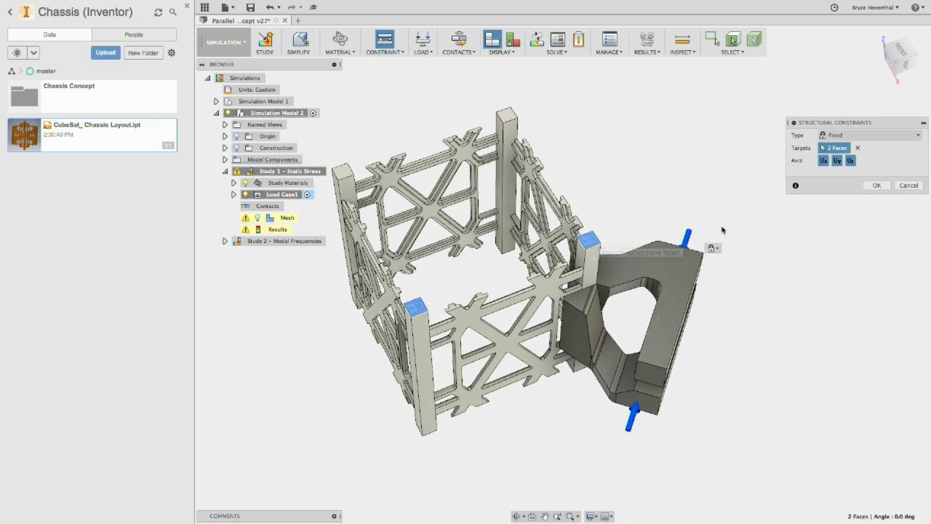
pyautogui.click(876, 186)
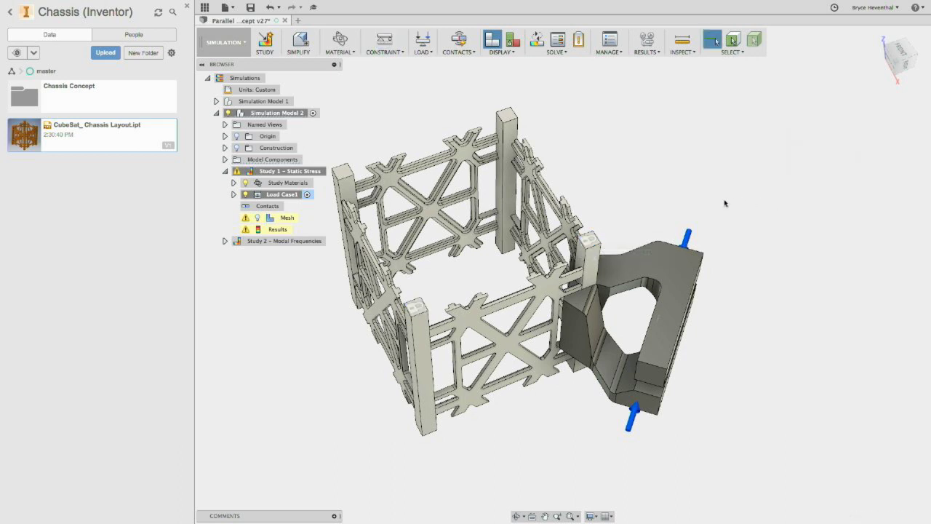
# Step: Solve the Static Stress and Modal Frequencies studies on the cloud
pyautogui.click(537, 40)
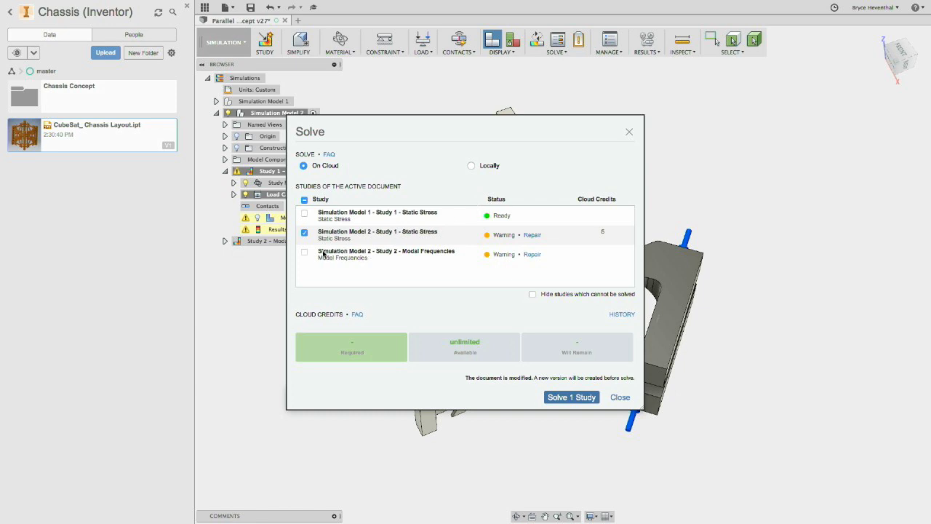
pyautogui.click(304, 254)
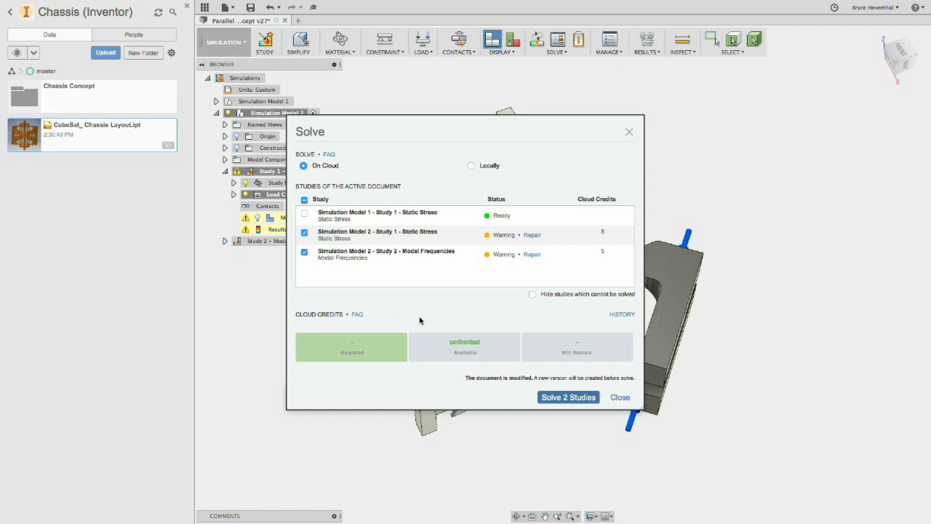
pyautogui.click(563, 398)
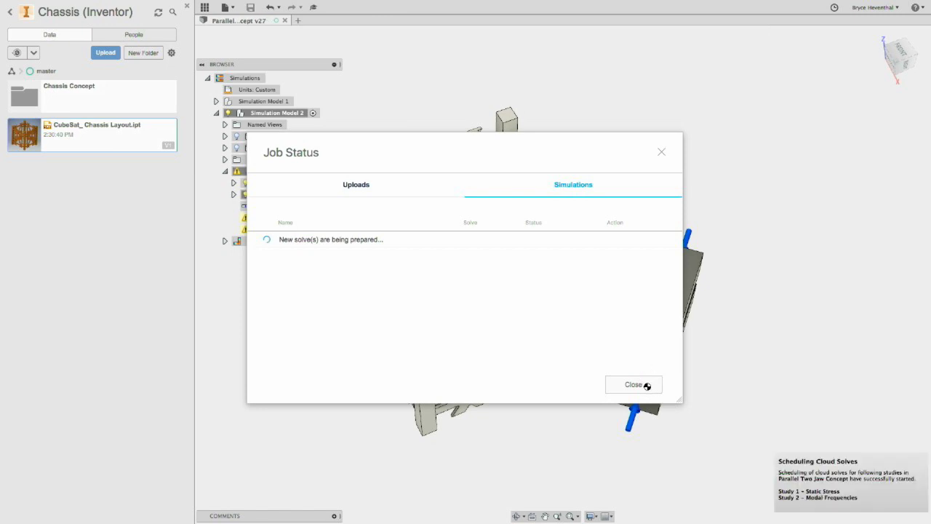
# Step: Activate Simulation Model 1 and tilt the view to a lower angle
pyautogui.click(634, 384)
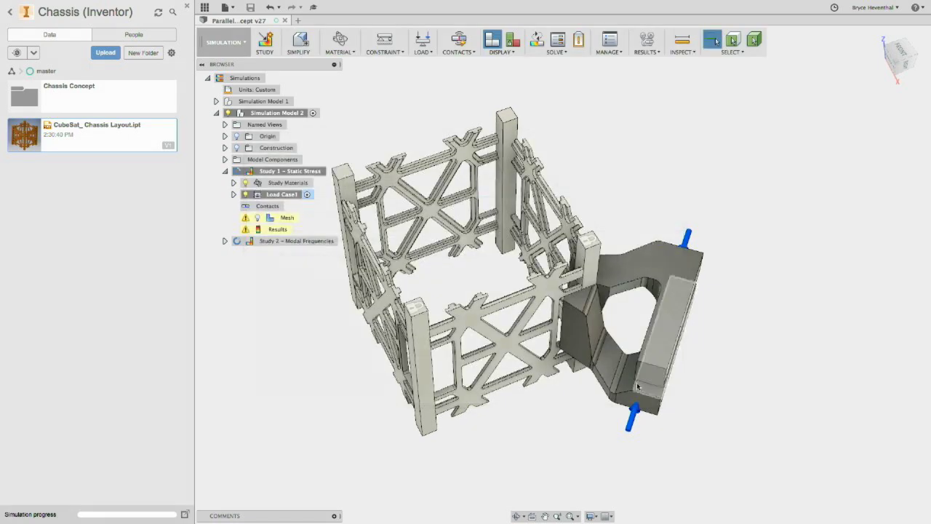
pyautogui.click(217, 101)
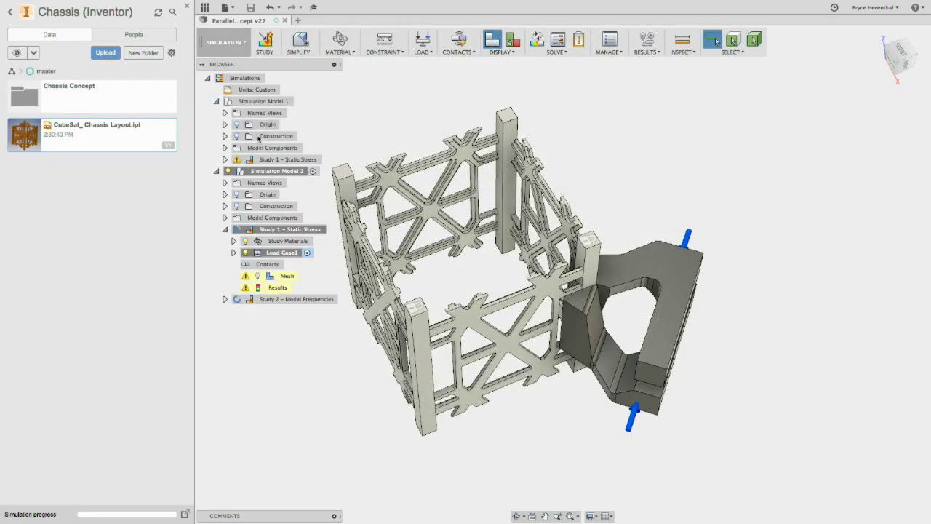
pyautogui.click(327, 160)
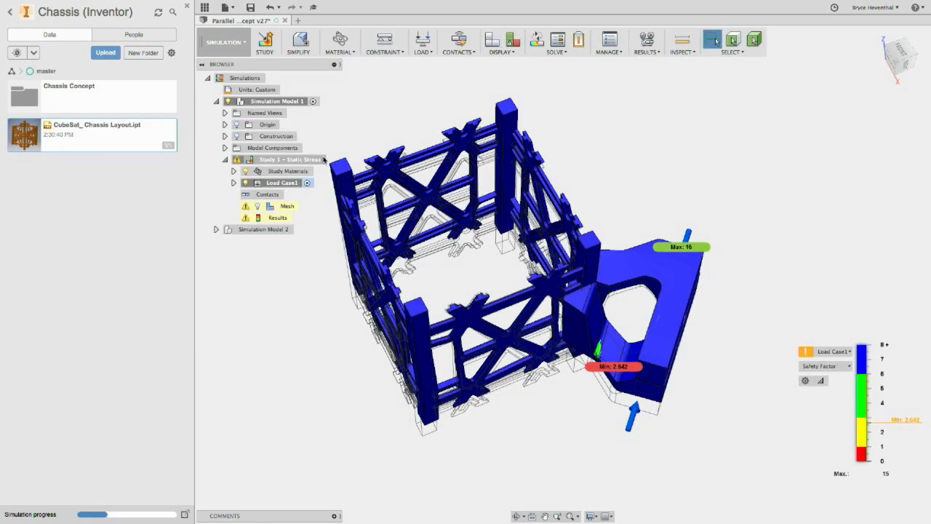
pyautogui.moveTo(574, 327); pyautogui.dragTo(588, 381, button='middle')
pyautogui.keyDown('shift'); pyautogui.moveTo(588, 380); pyautogui.dragTo(600, 365, button='middle'); pyautogui.keyUp('shift')
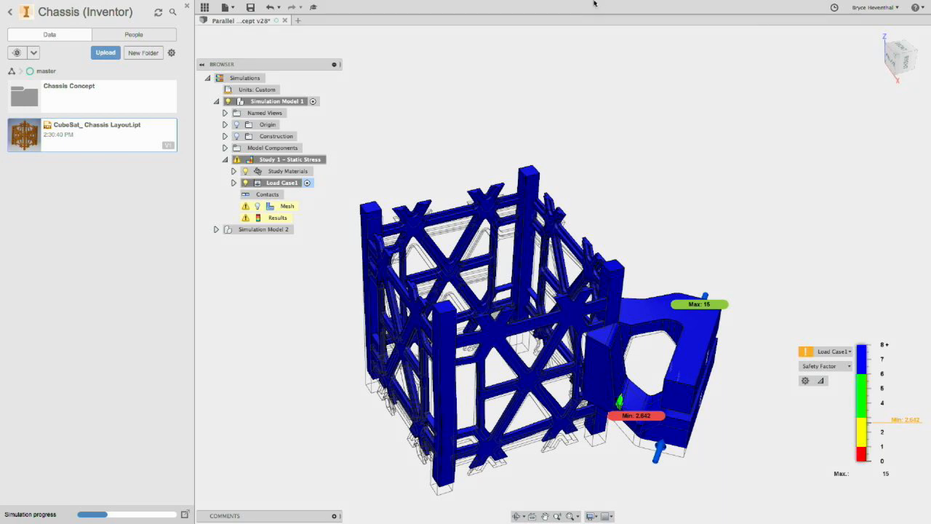
# Step: Animate the results displaying von Mises stress instead of safety factor
pyautogui.click(643, 41)
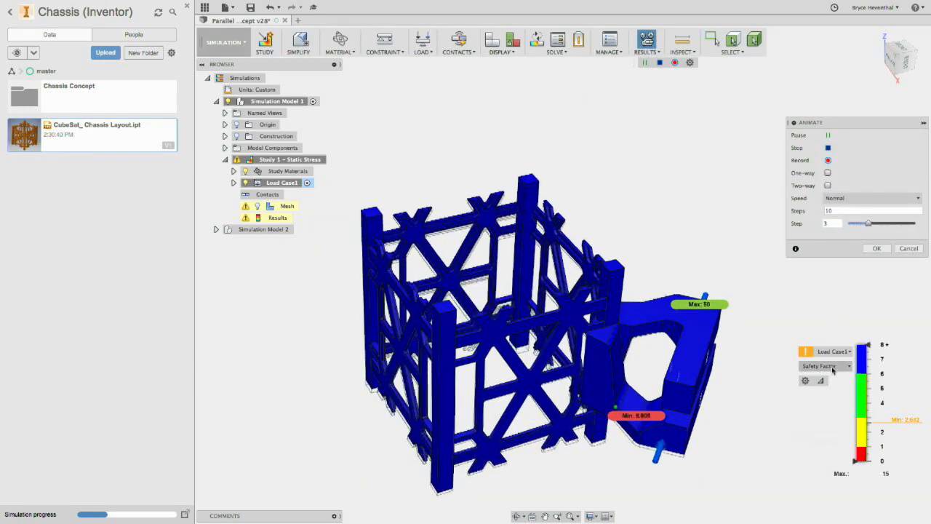
pyautogui.click(825, 366)
pyautogui.click(832, 393)
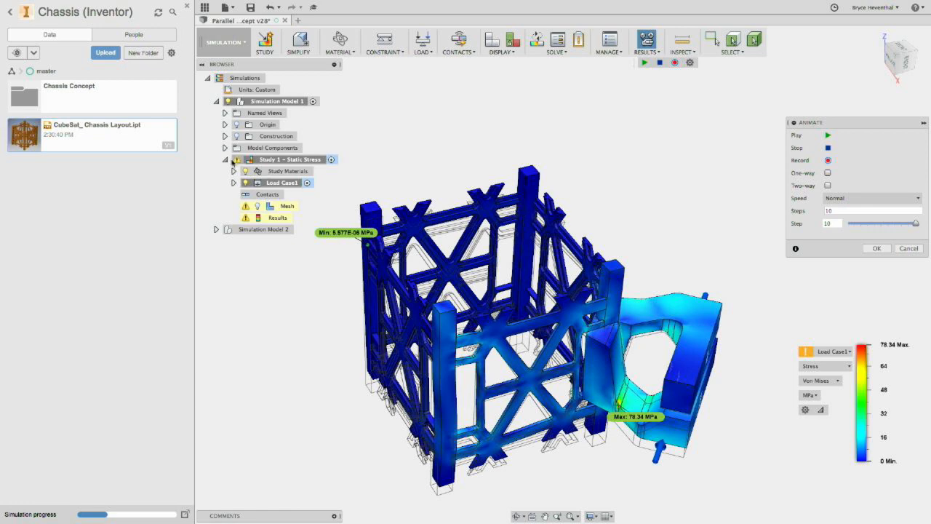
# Step: Close the animation and open CubeSat_ Chassis Layout.ipt's details on the web
pyautogui.click(906, 250)
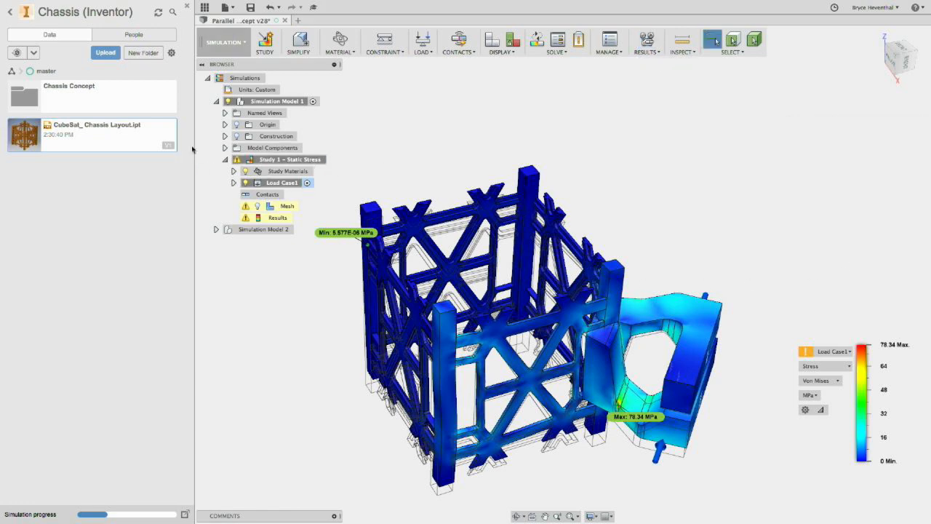
pyautogui.click(169, 147)
pyautogui.click(163, 179)
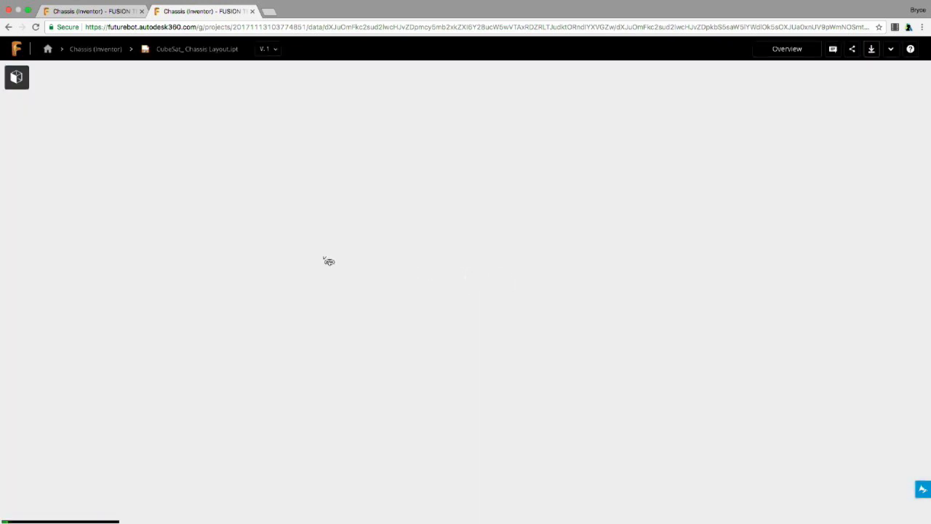
# Step: Draw a red callout box around the front corner post
pyautogui.moveTo(403, 274); pyautogui.dragTo(444, 327)
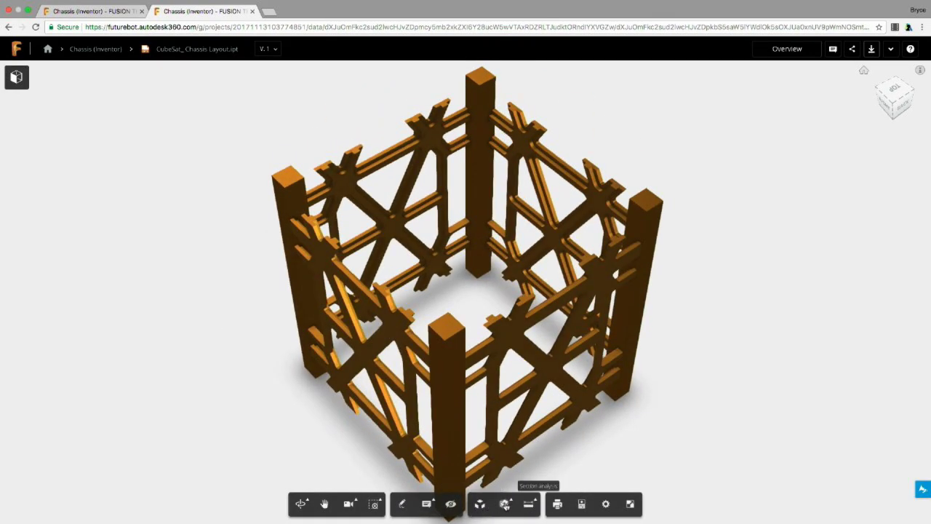
pyautogui.click(403, 504)
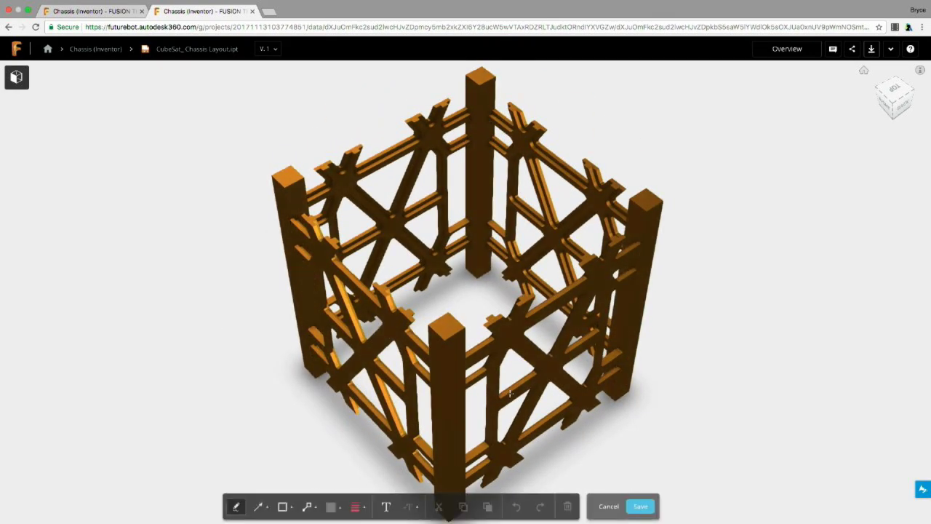
pyautogui.click(309, 507)
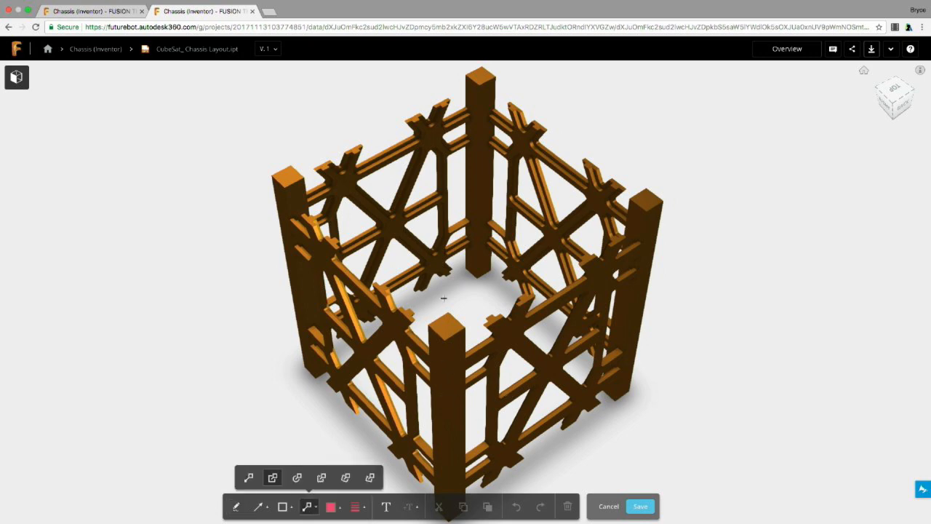
pyautogui.moveTo(402, 284); pyautogui.dragTo(488, 499)
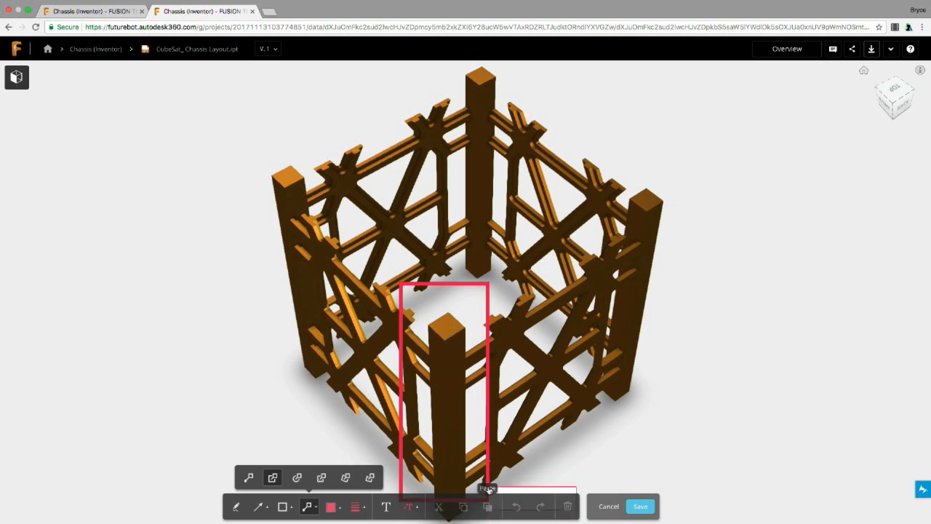
# Step: Add the note 'Replace this with a octagonal version that', attach its leader, and save the markup
pyautogui.click(777, 234)
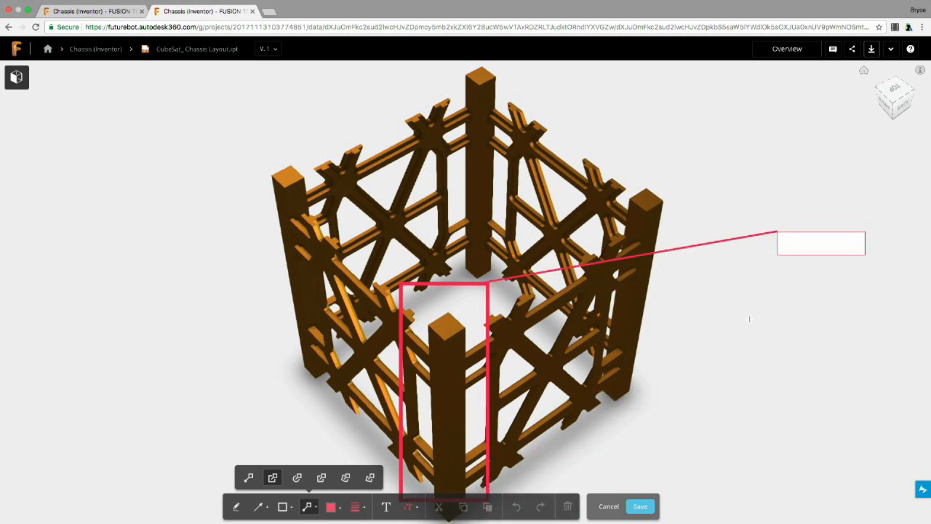
pyautogui.write('Replace this iwth')
pyautogui.press('BackSpace')
pyautogui.write('with a octa')
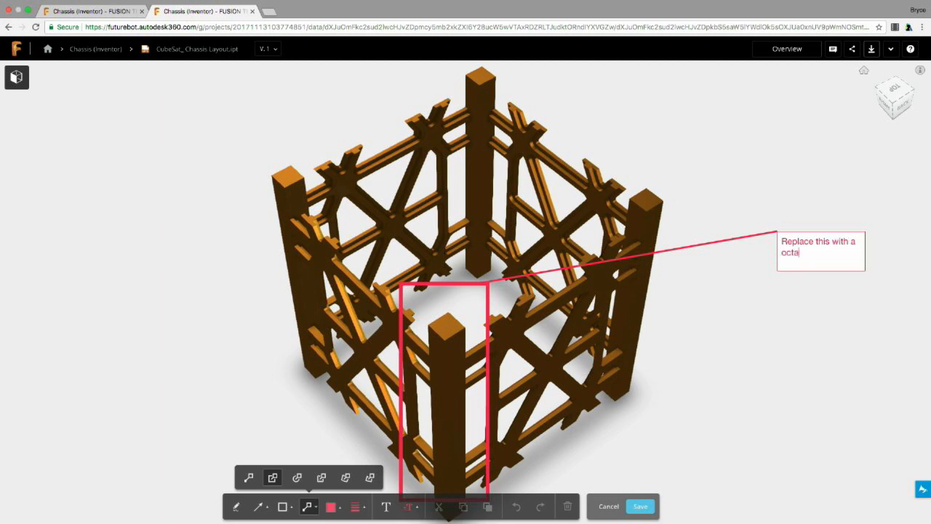
pyautogui.write('gonal version that is larger')
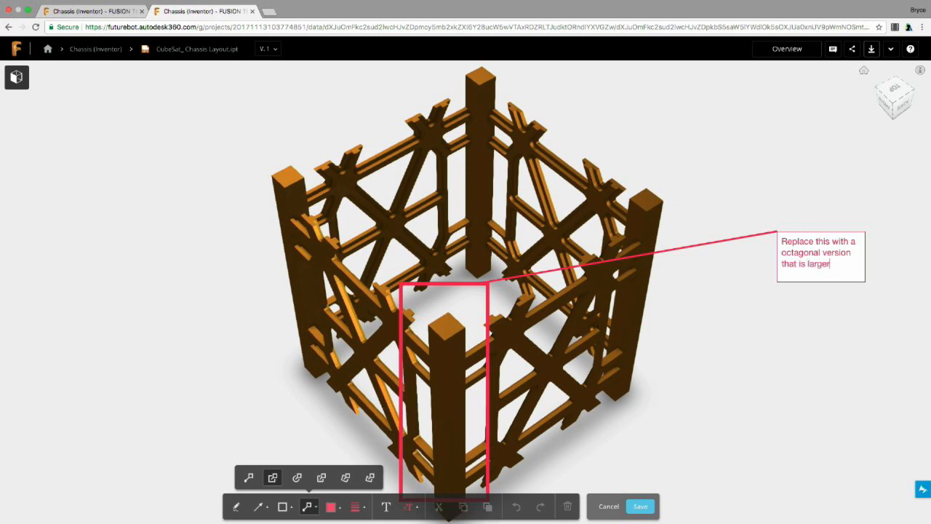
pyautogui.press('Return')
pyautogui.click(768, 395)
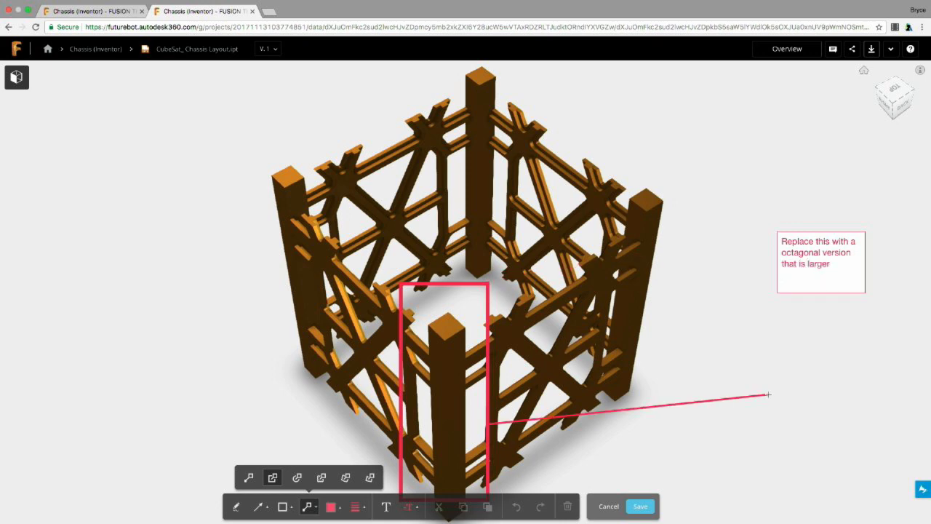
pyautogui.click(778, 233)
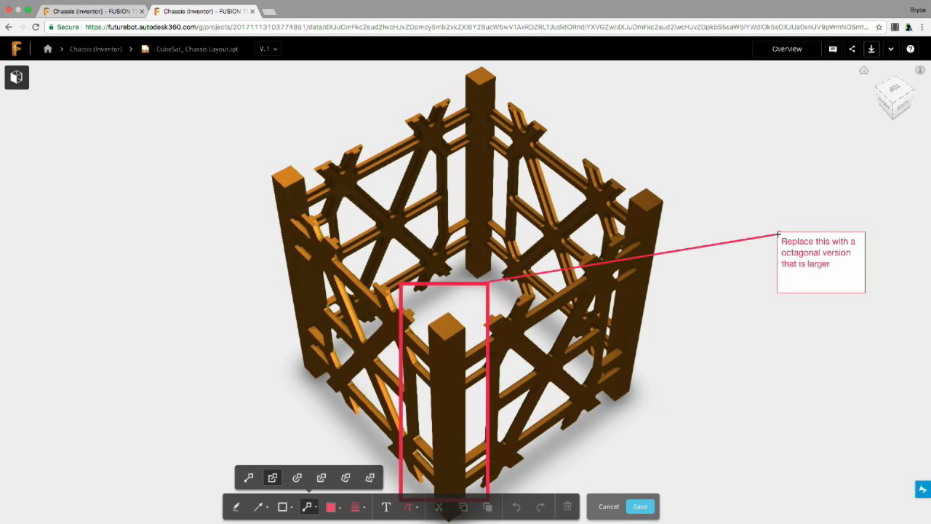
pyautogui.click(668, 413)
pyautogui.click(778, 233)
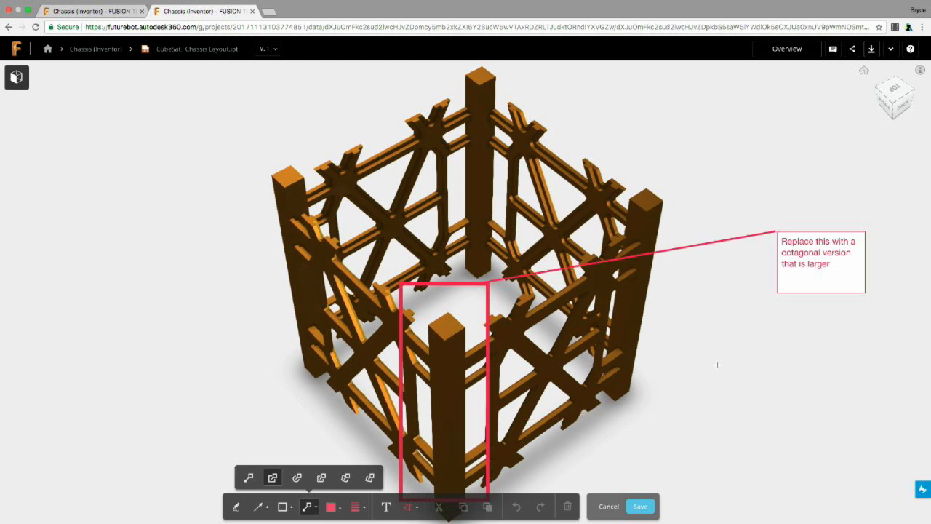
pyautogui.click(641, 507)
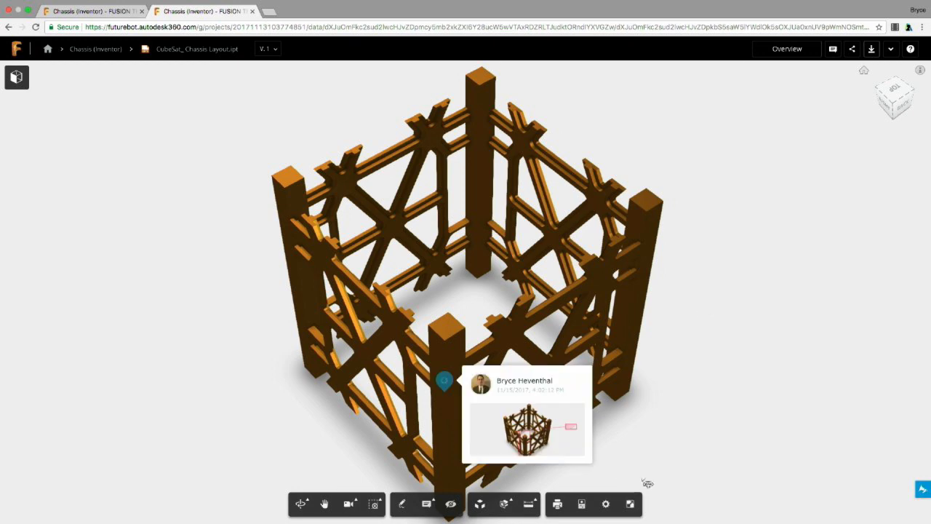
pyautogui.click(833, 49)
pyautogui.click(803, 116)
pyautogui.write('@')
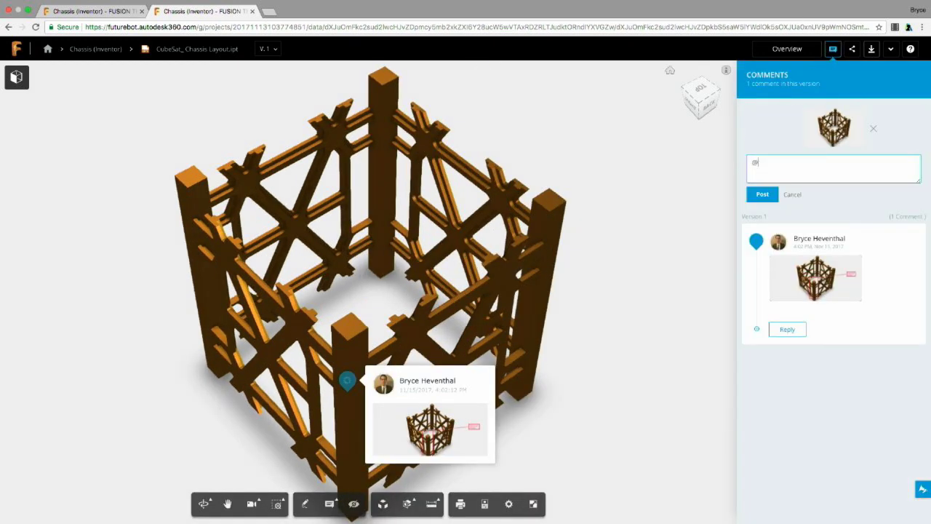
pyautogui.press('Return')
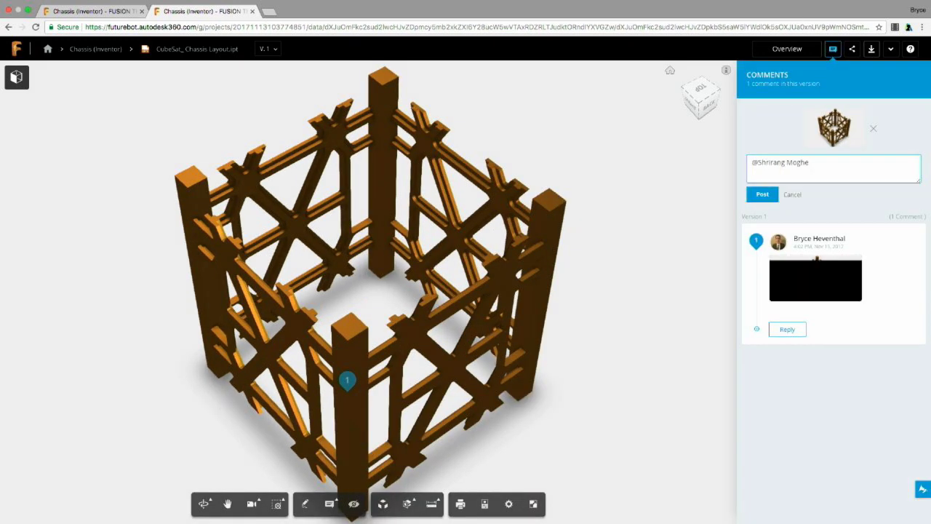
pyautogui.click(770, 195)
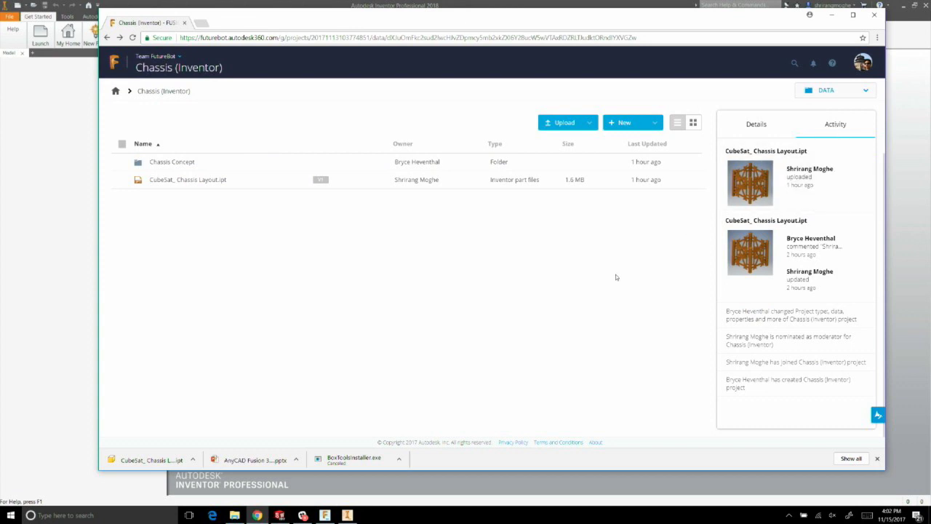
# Step: Reload the Chassis (Inventor) project, view its Activity list, and open CubeSat_ Chassis Layout.ipt
pyautogui.press('F5')
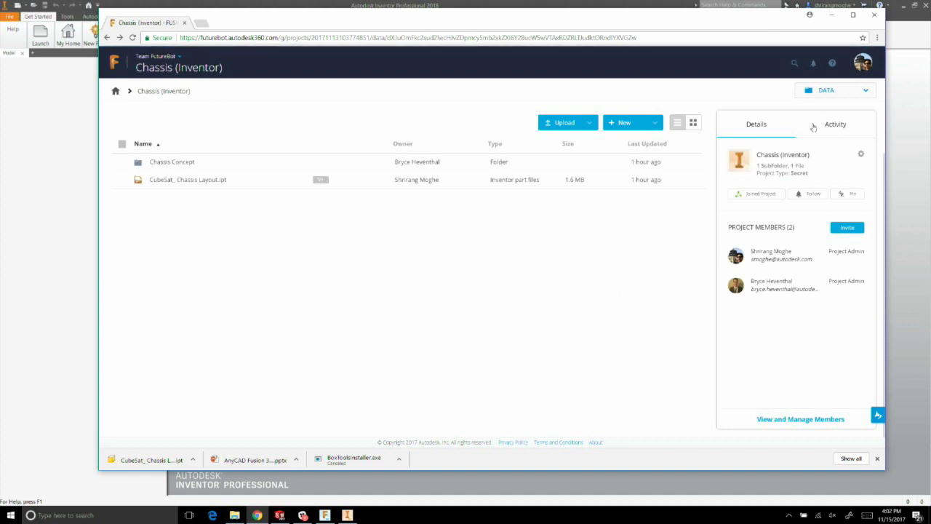
pyautogui.click(834, 125)
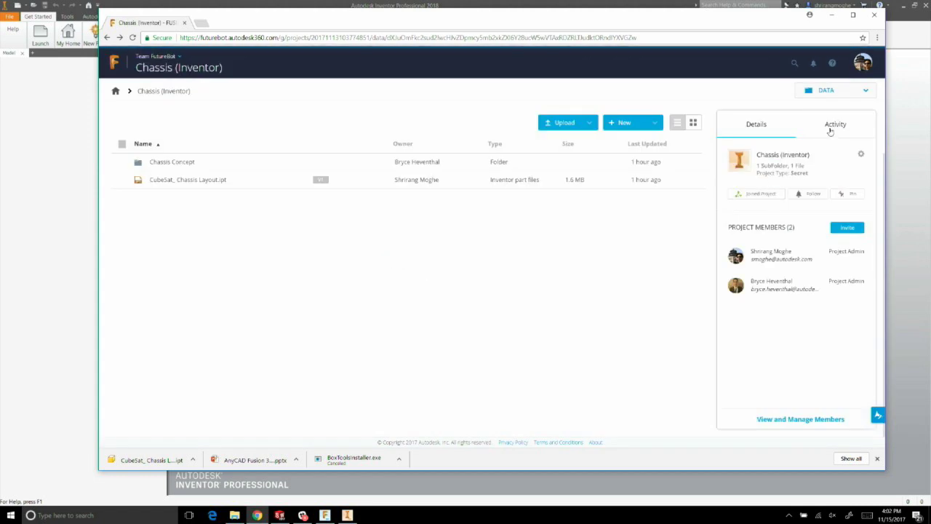
pyautogui.click(831, 128)
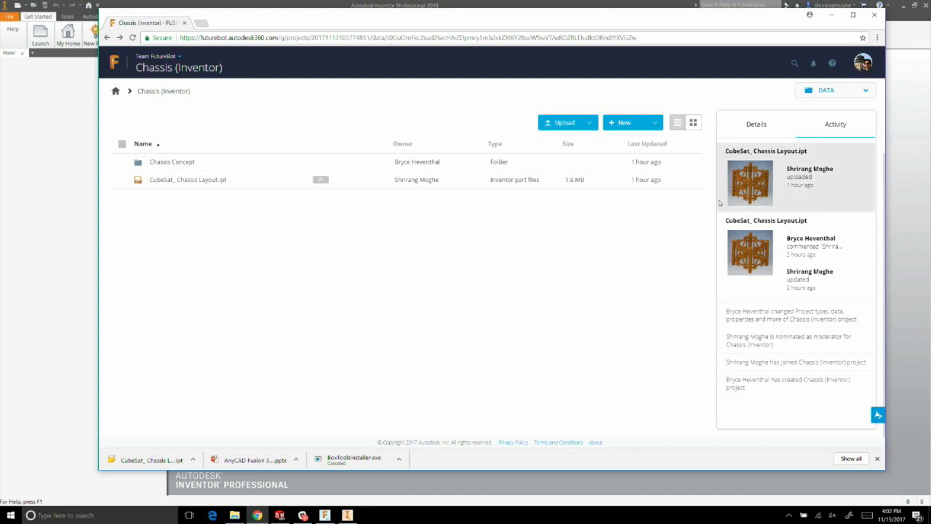
pyautogui.click(188, 179)
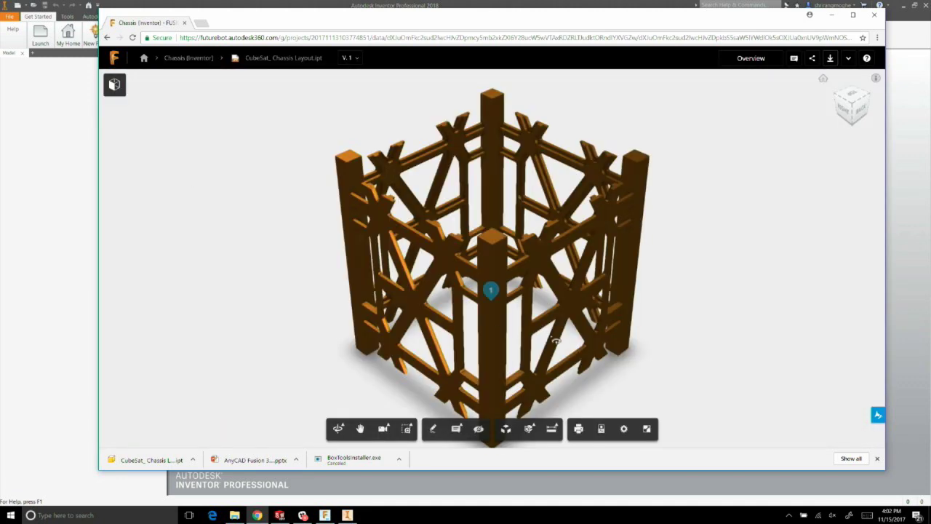
# Step: View the comment's markup on the corner post, then close the web viewer to return to Inventor
pyautogui.click(490, 291)
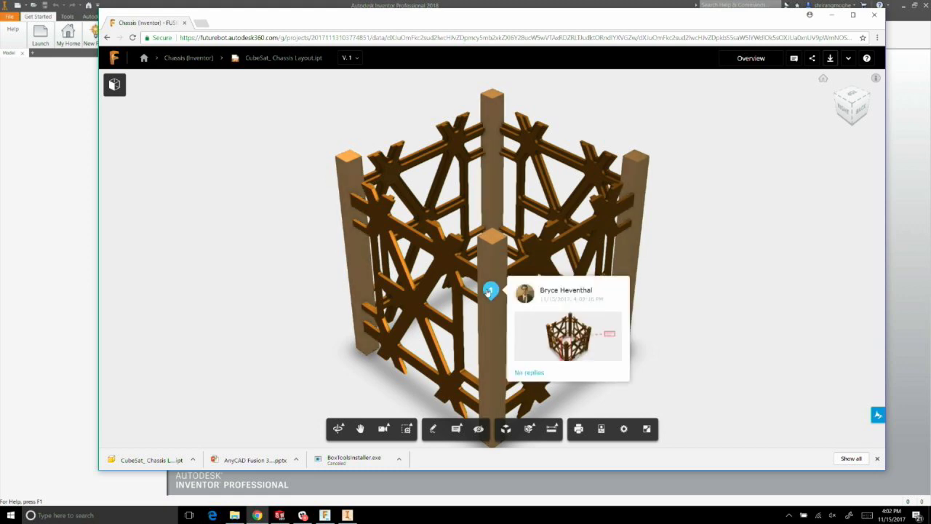
pyautogui.click(490, 291)
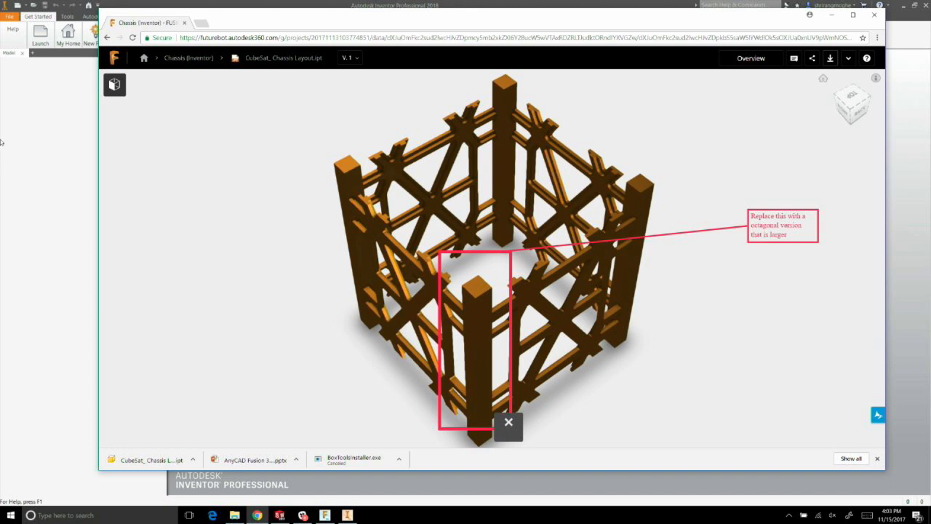
pyautogui.click(19, 175)
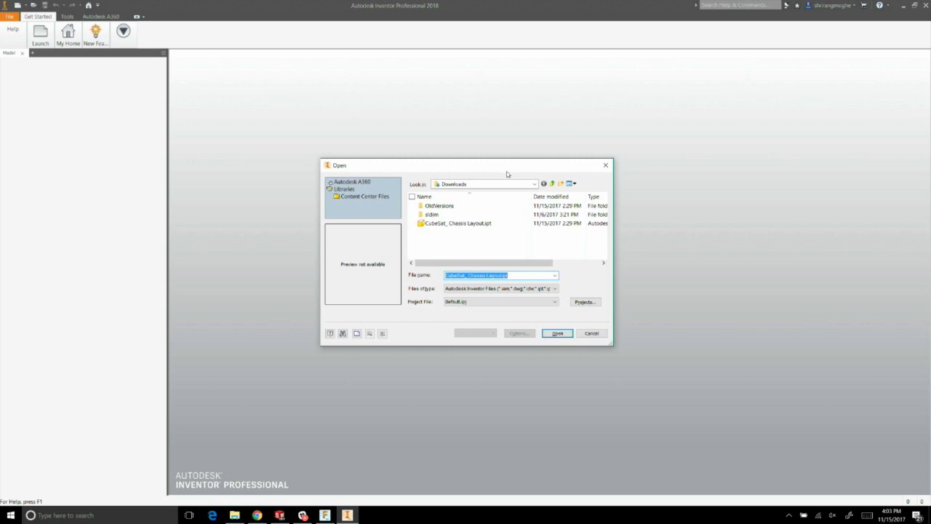
# Step: Browse to Fusion 360 > FutureBot > Chassis (Inventor) and open CubeSat_Chassis Layout.ipt
pyautogui.click(507, 185)
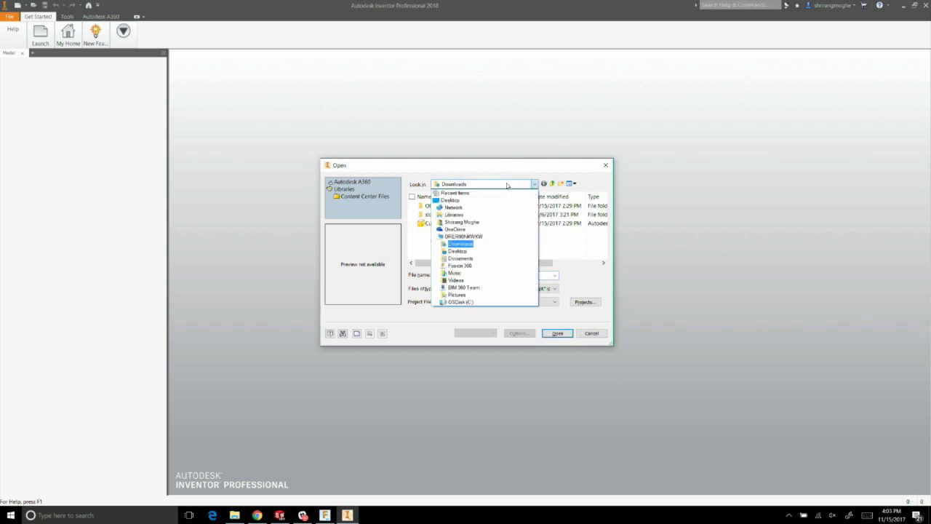
pyautogui.click(460, 236)
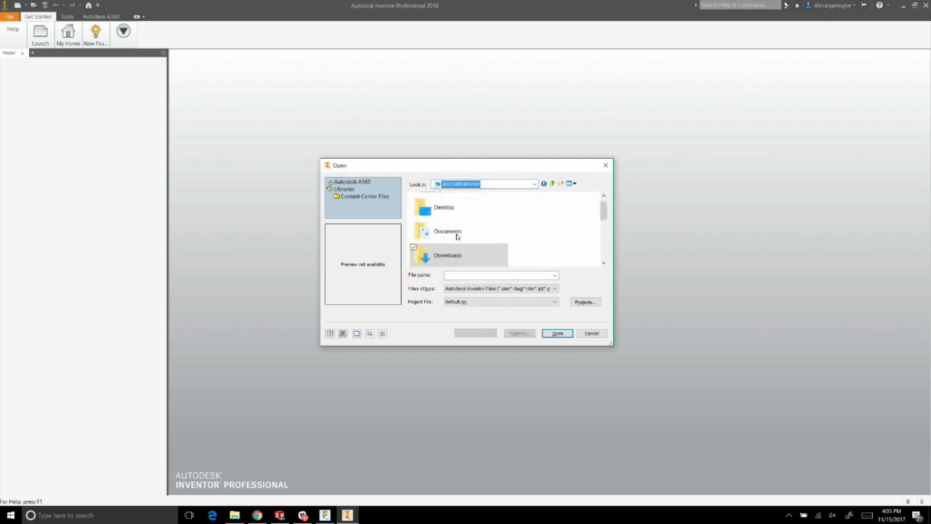
pyautogui.scroll(-5, 456, 235)
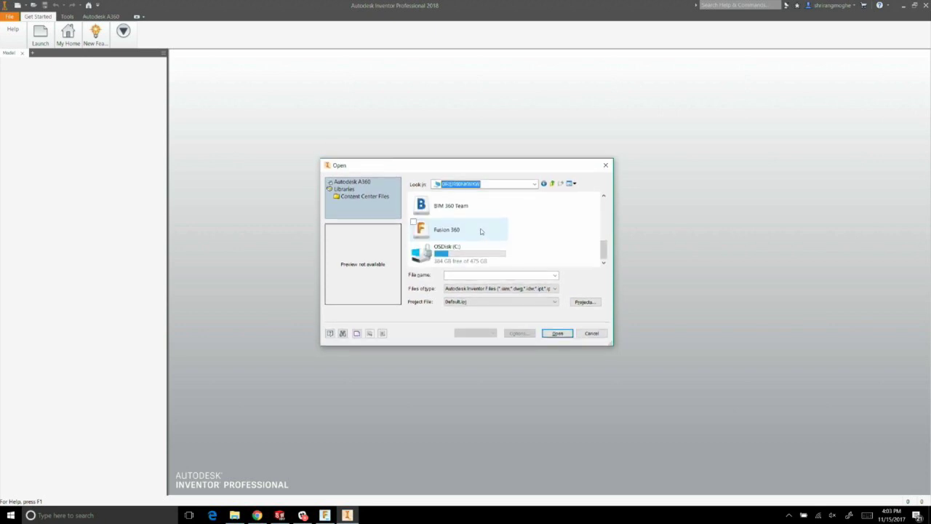
pyautogui.doubleClick(448, 230)
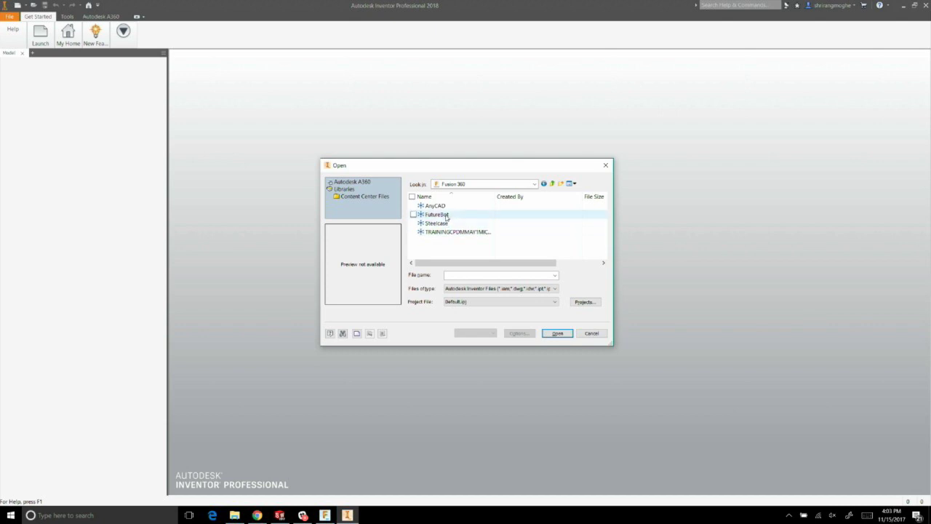
pyautogui.click(447, 216)
pyautogui.doubleClick(446, 216)
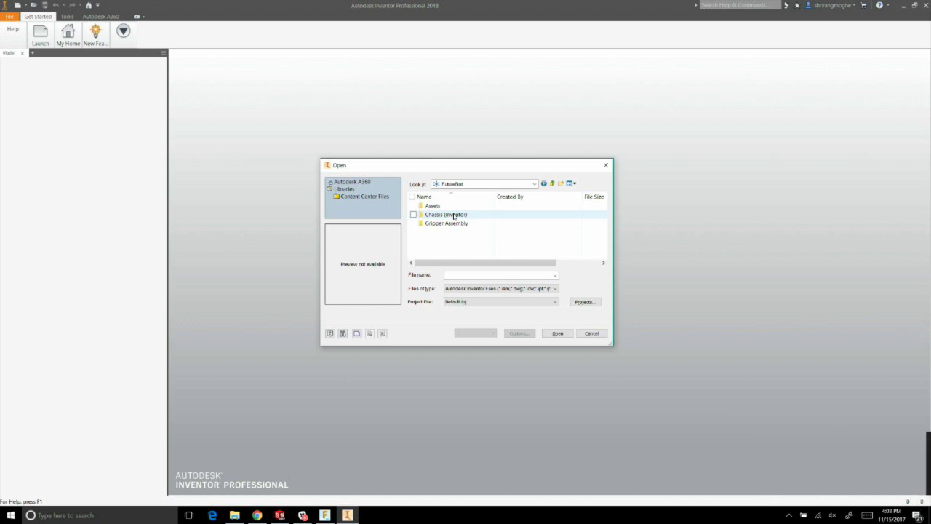
pyautogui.click(454, 216)
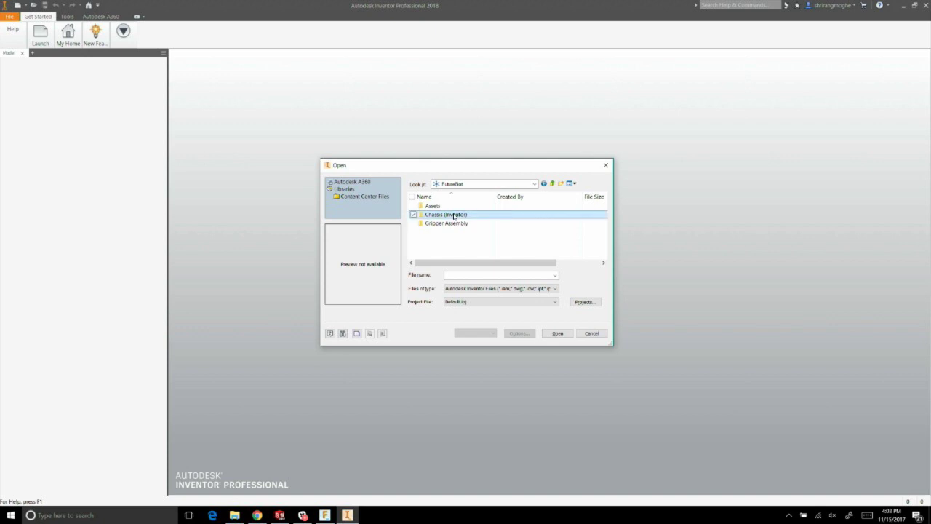
pyautogui.doubleClick(454, 215)
pyautogui.doubleClick(454, 215)
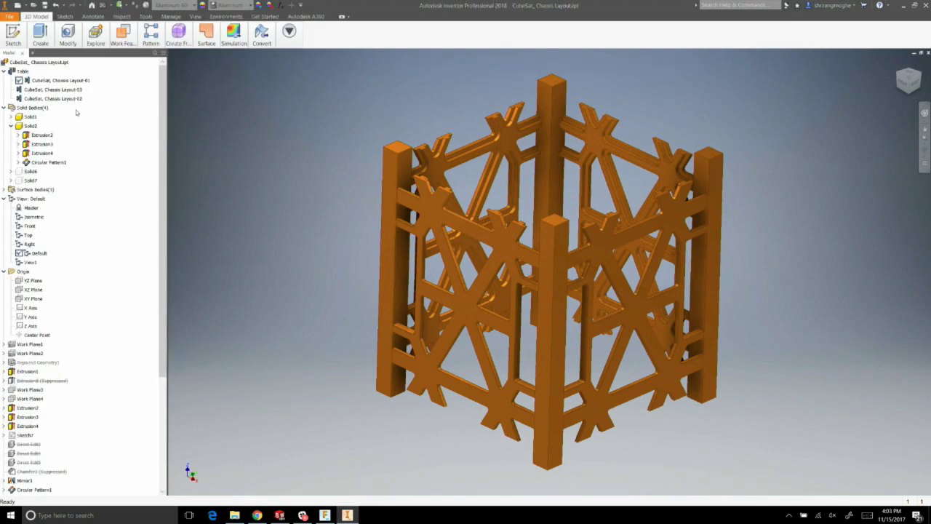
# Step: Make Layout-03 the active table member for octagonal posts and confirm zero pending uploads
pyautogui.click(72, 89)
pyautogui.doubleClick(72, 90)
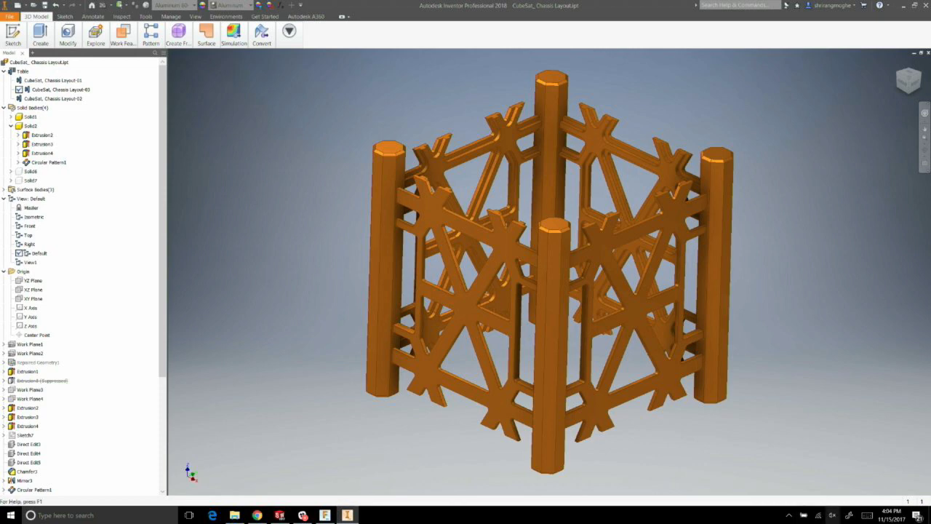
pyautogui.click(790, 515)
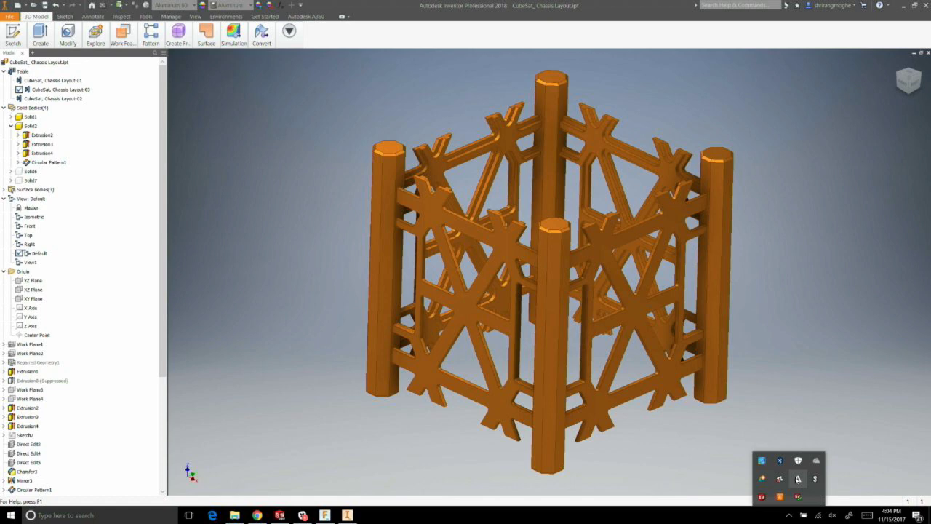
pyautogui.rightClick(798, 479)
pyautogui.click(774, 460)
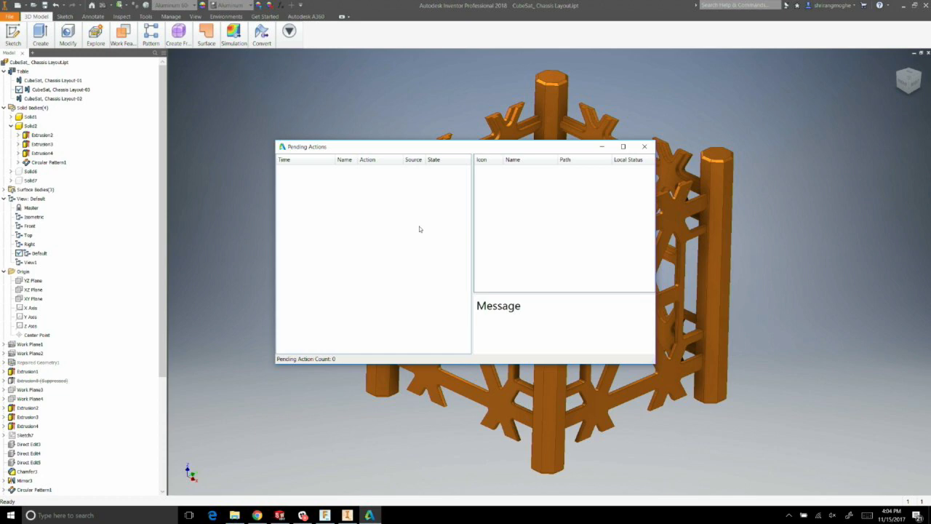
pyautogui.click(644, 147)
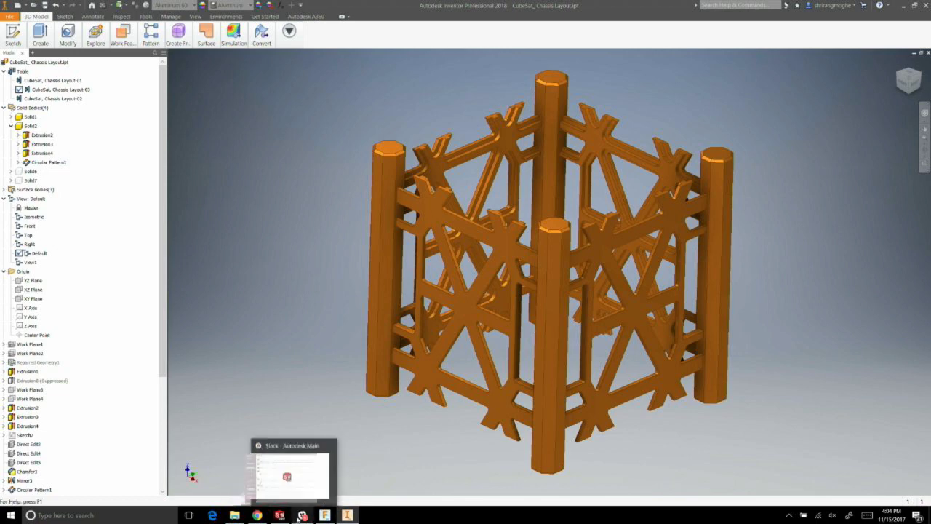
# Step: Return to the web viewer and go up to the Chassis (Inventor) project files, where the layout shows version 2
pyautogui.click(256, 515)
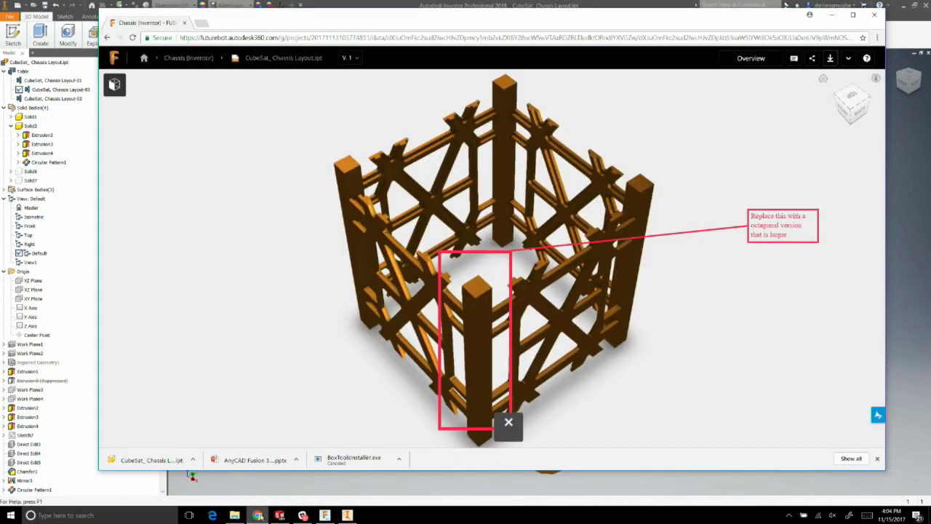
pyautogui.click(193, 59)
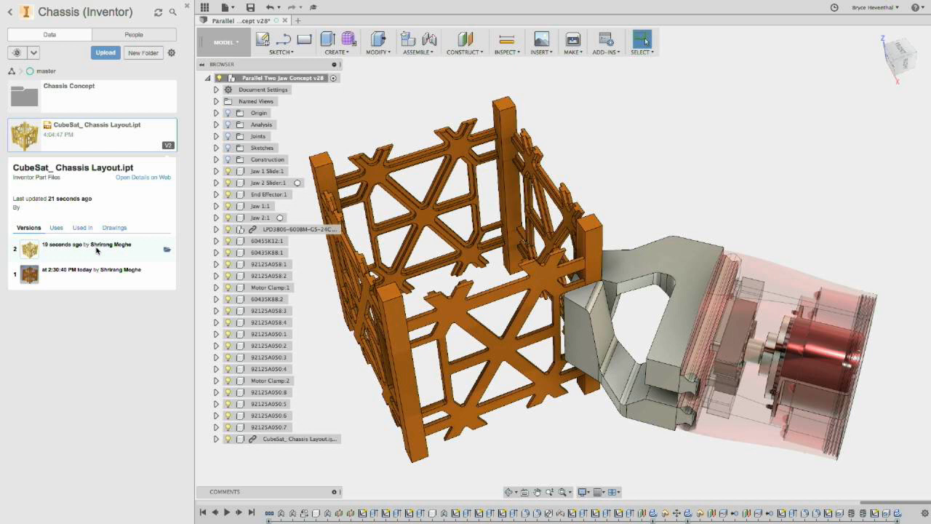
# Step: Orbit the chassis and gripper view and widen the Browser panel so component names read fully
pyautogui.moveTo(148, 267)
pyautogui.moveTo(345, 133)
pyautogui.keyDown('shift'); pyautogui.mouseDown(button='middle')
pyautogui.moveTo(355, 123)
pyautogui.moveTo(343, 133)
pyautogui.mouseUp(button='middle'); pyautogui.keyUp('shift')
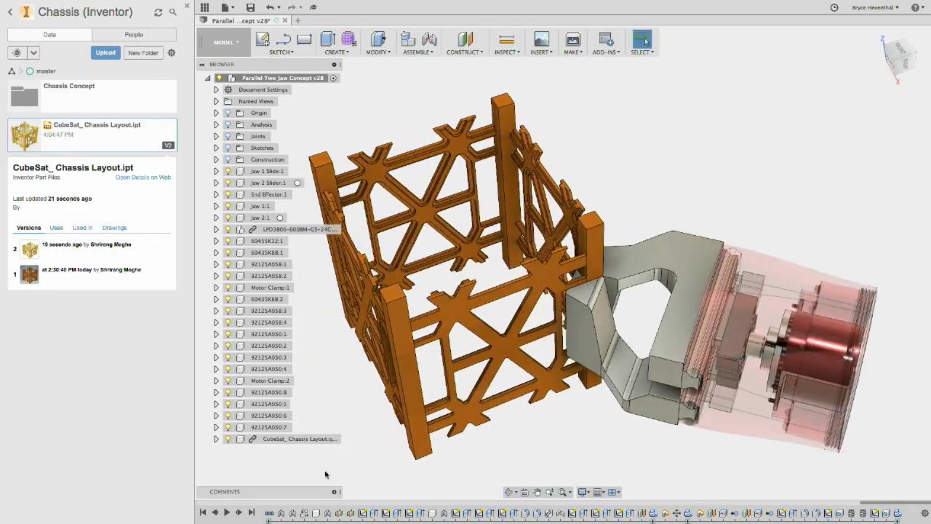
pyautogui.moveTo(340, 64)
pyautogui.mouseDown()
pyautogui.moveTo(363, 65)
pyautogui.moveTo(347, 65)
pyautogui.mouseUp()
pyautogui.click(346, 64)
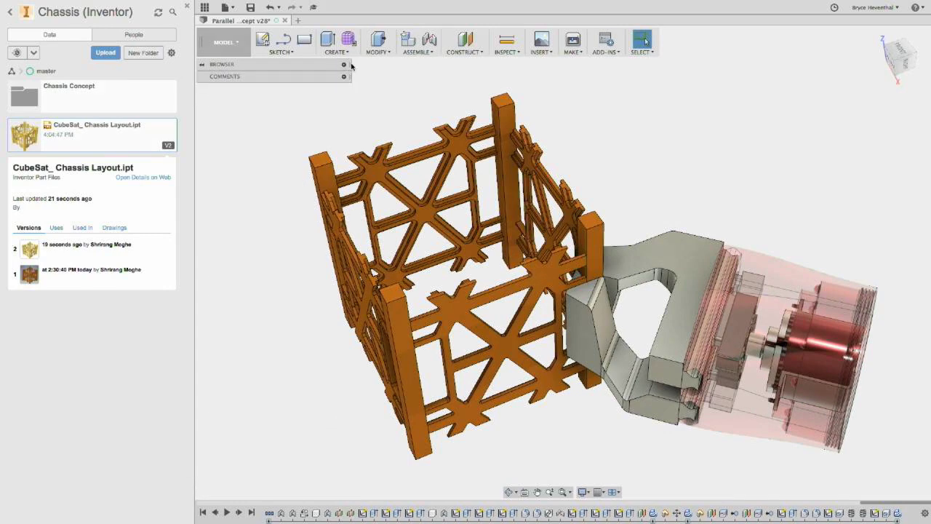
pyautogui.click(342, 65)
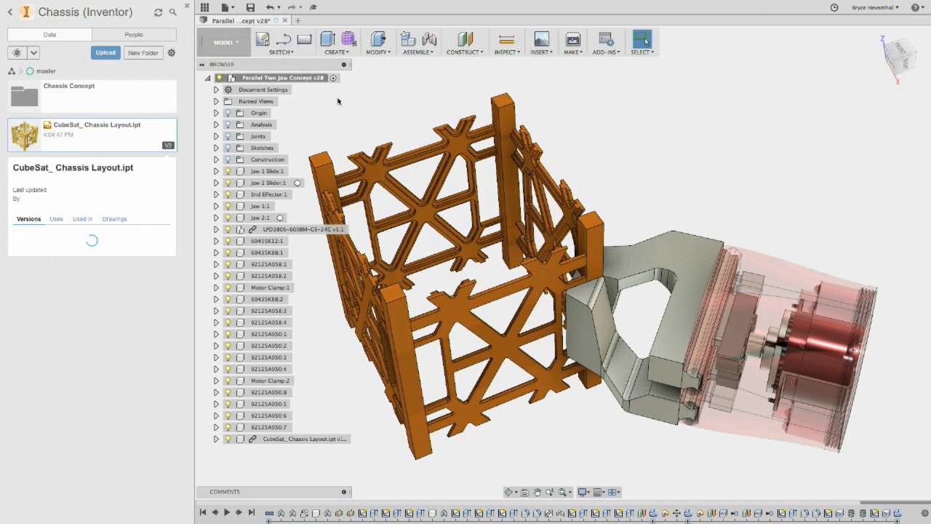
# Step: Save a new version of Parallel Two Jaw Concept with the default description and close it
pyautogui.press('super+s')
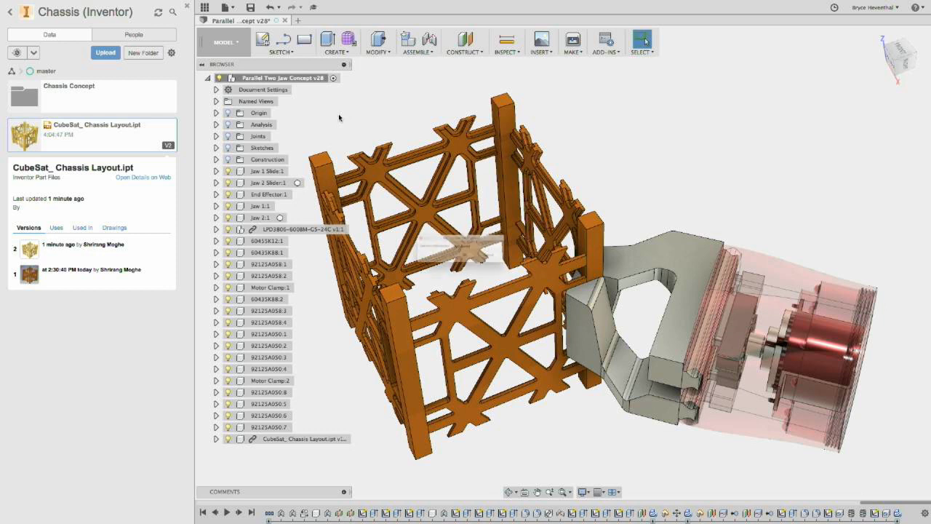
pyautogui.click(477, 266)
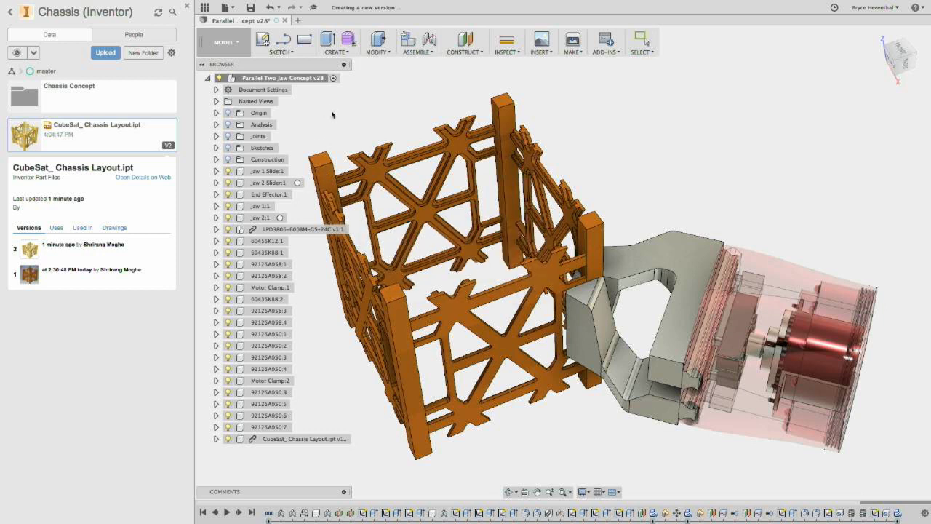
pyautogui.click(284, 20)
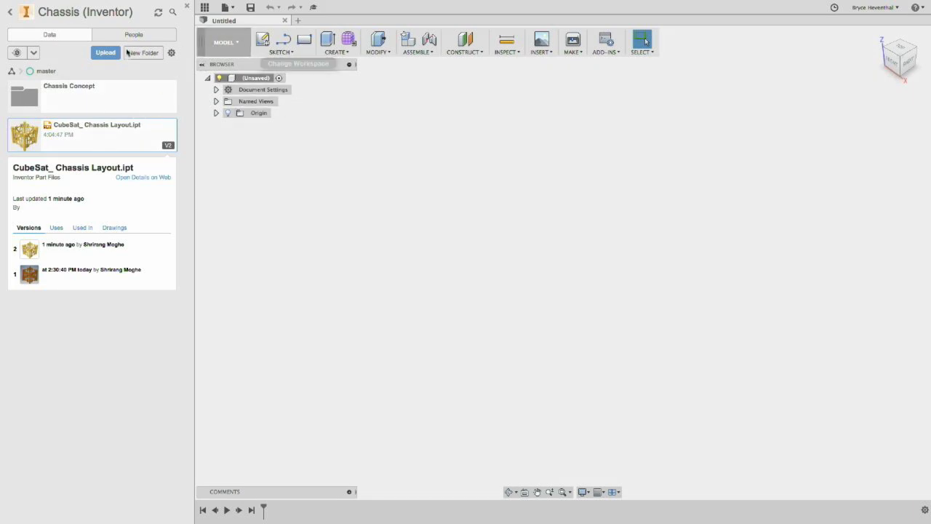
# Step: Reopen Parallel Two Jaw Concept from Gripper Assembly > Mechanical Assembly, then return to the Team FutureBot project list
pyautogui.click(9, 13)
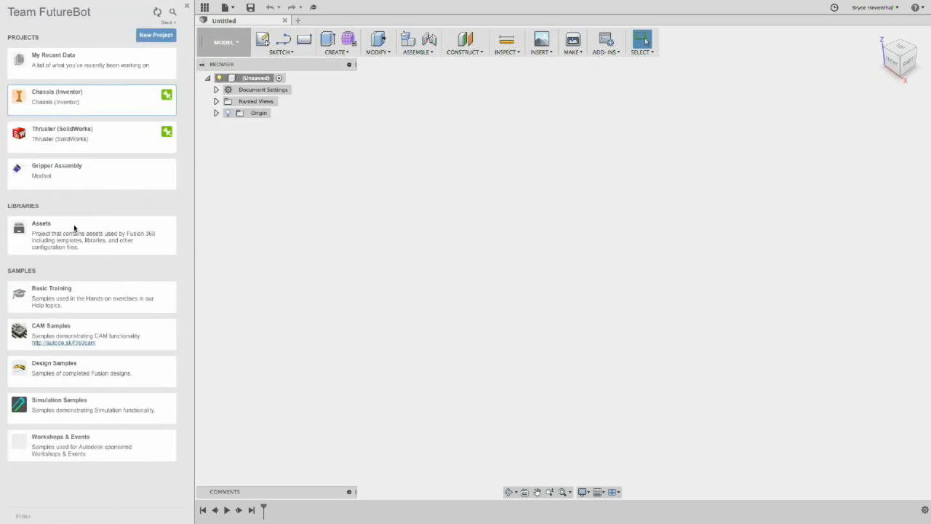
pyautogui.click(77, 170)
pyautogui.click(81, 100)
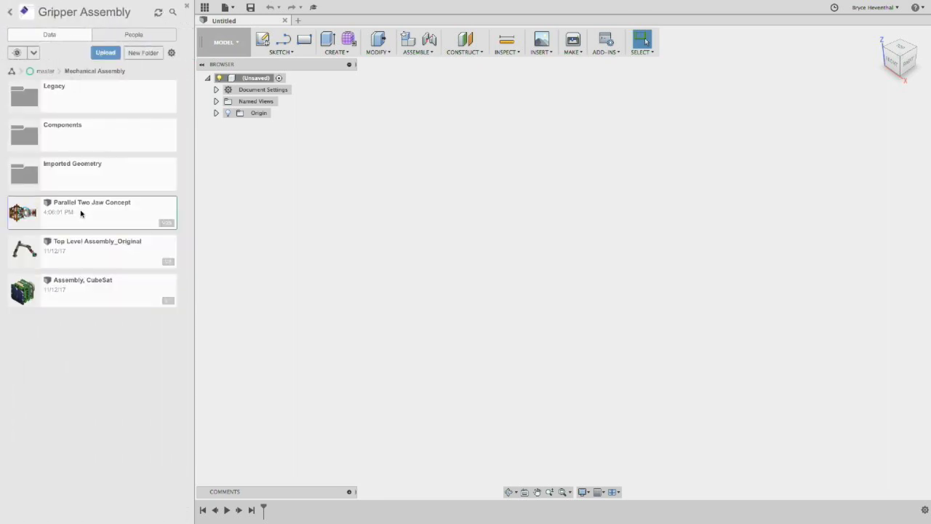
pyautogui.doubleClick(85, 204)
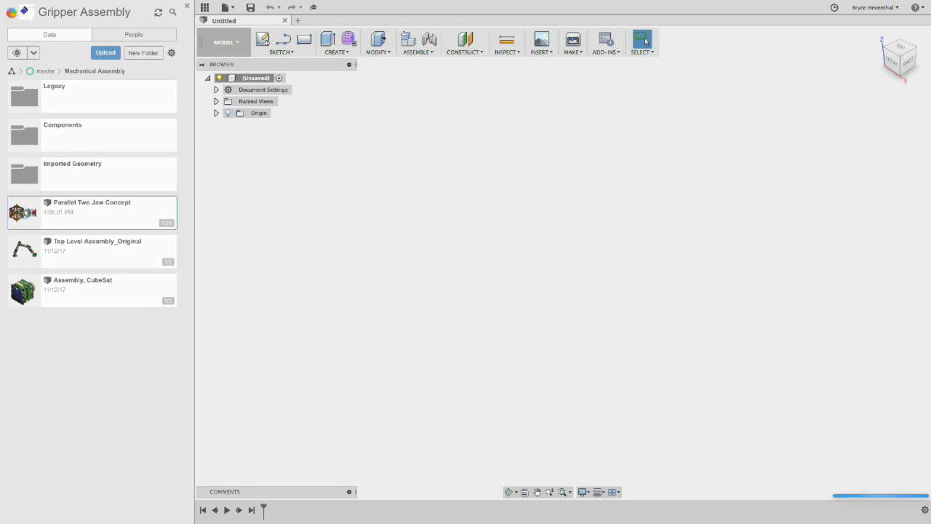
pyautogui.click(10, 13)
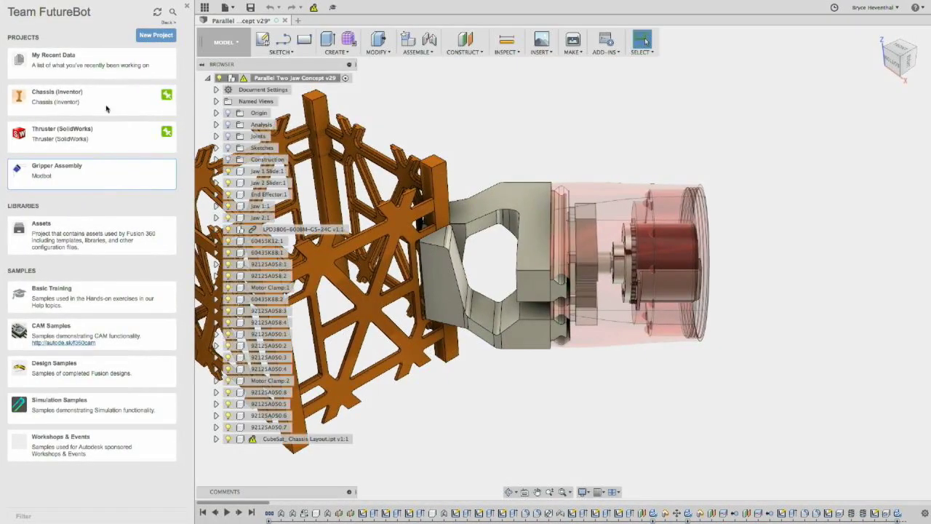
# Step: Check the chassis layout's versions, then update the out-of-date reference to CubeSat_ Chassis Layout v2
pyautogui.click(99, 102)
pyautogui.click(120, 146)
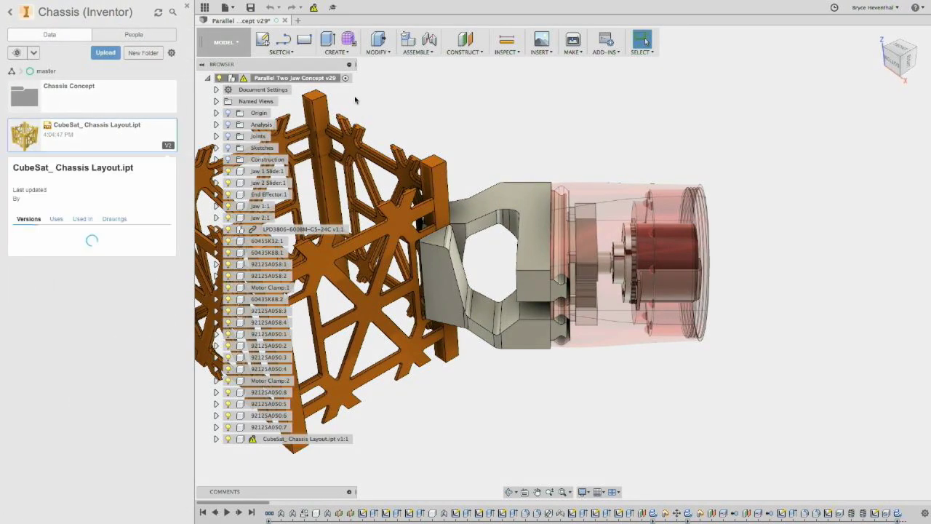
pyautogui.moveTo(434, 117); pyautogui.dragTo(533, 142, button='middle')
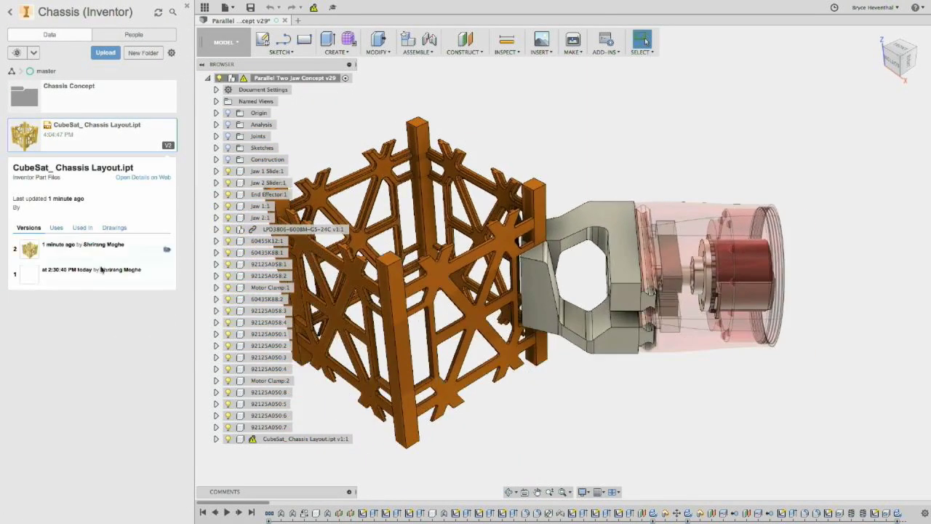
pyautogui.moveTo(253, 441)
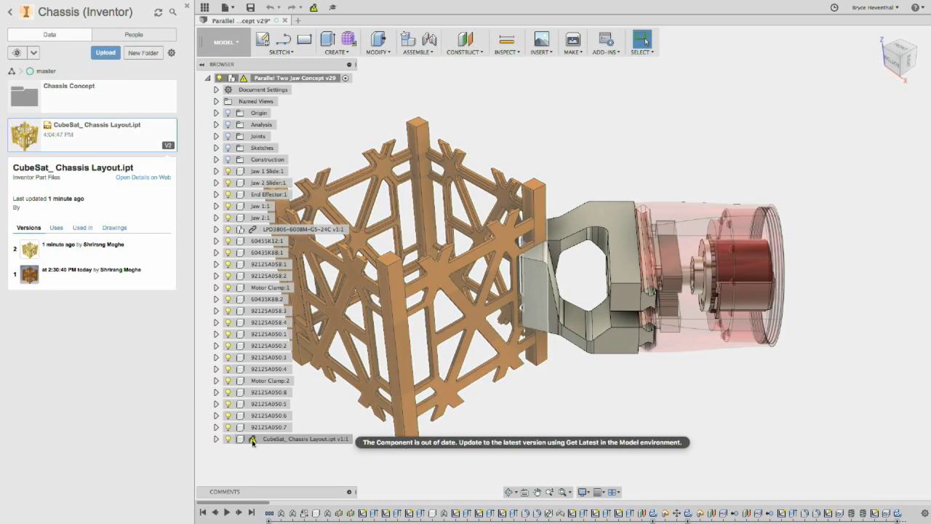
pyautogui.click(313, 9)
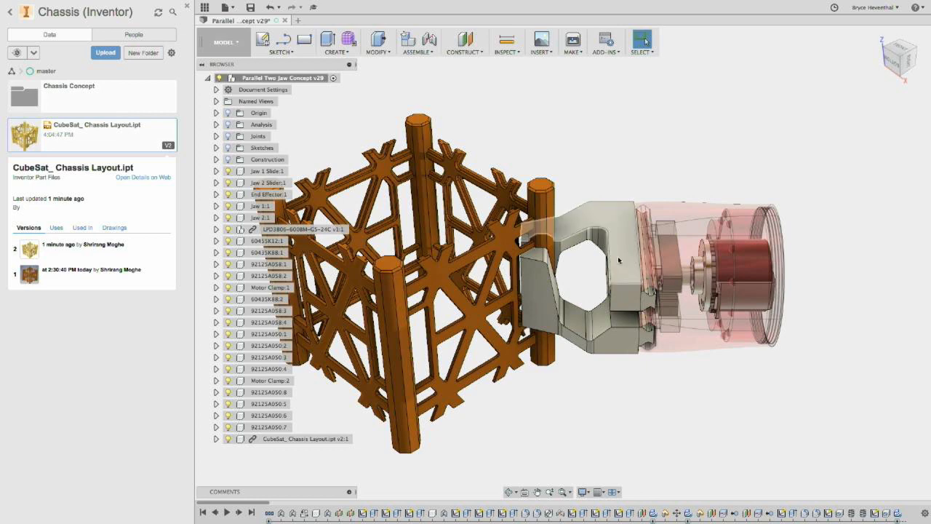
pyautogui.keyDown('shift'); pyautogui.moveTo(618, 256); pyautogui.dragTo(580, 164, button='middle'); pyautogui.keyUp('shift')
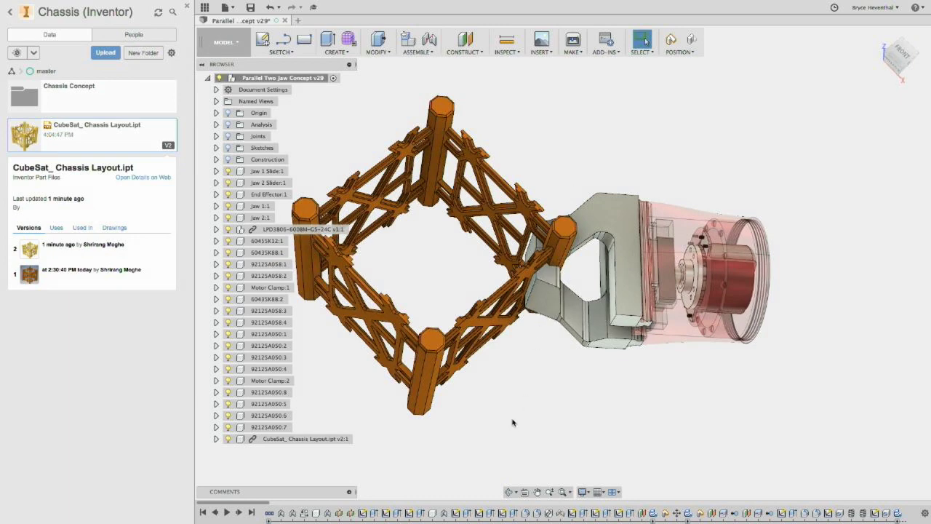
# Step: Activate Simulation Model 2, cloud-solve Simulation Model 1 Study 1, then return to the Model workspace
pyautogui.click(234, 46)
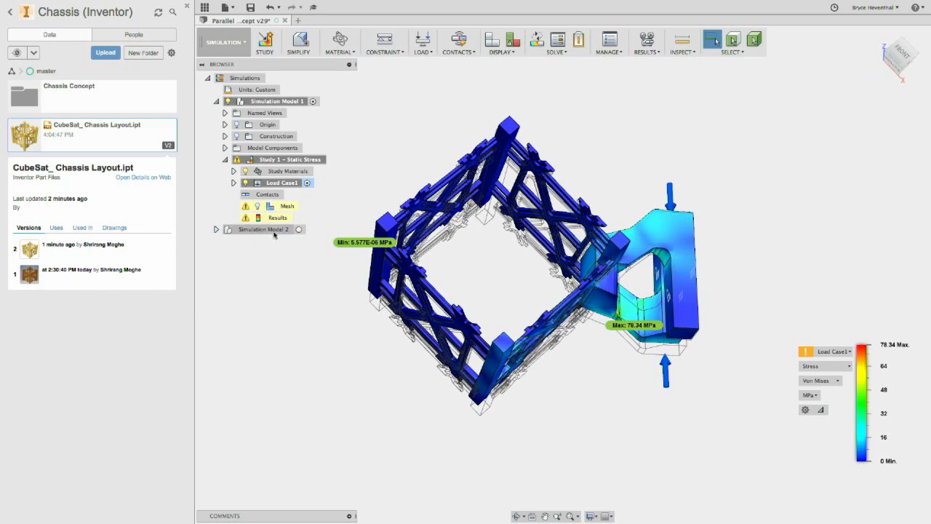
pyautogui.click(283, 231)
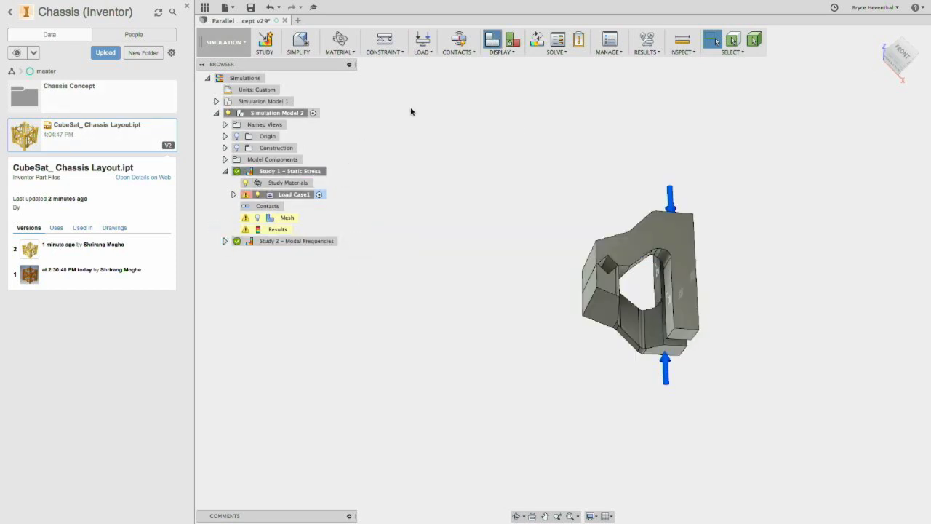
pyautogui.click(537, 40)
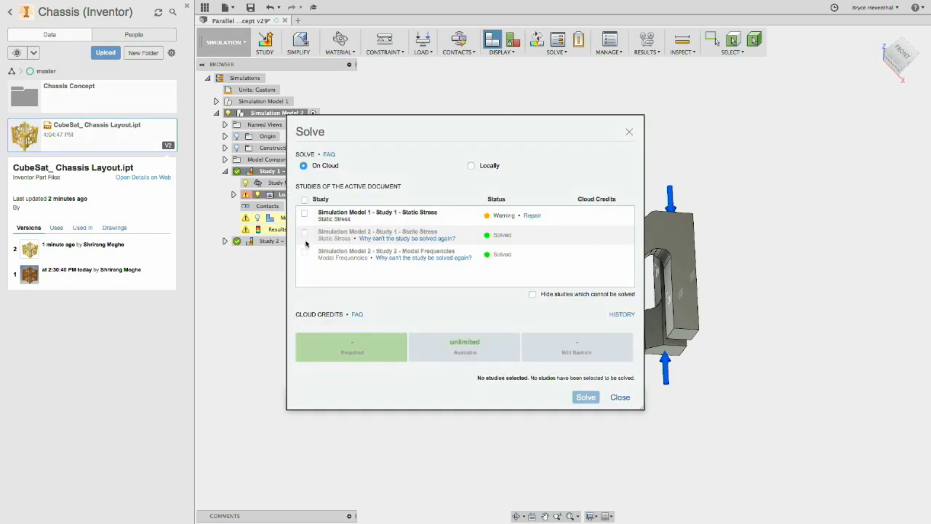
pyautogui.click(304, 214)
pyautogui.click(571, 398)
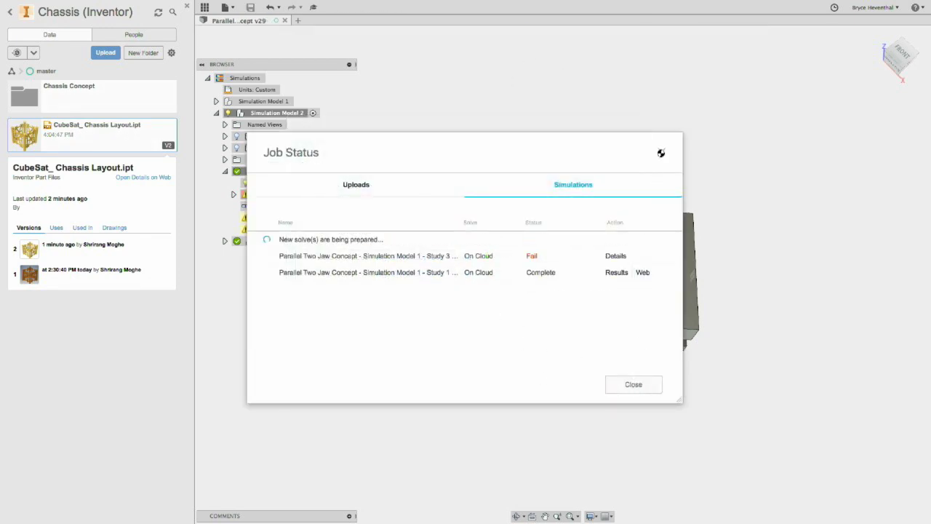
pyautogui.click(661, 151)
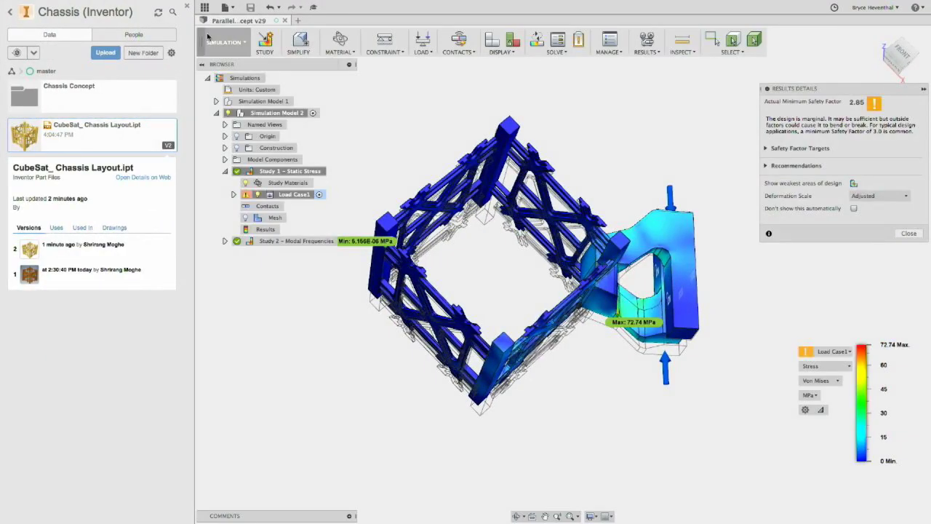
pyautogui.click(208, 36)
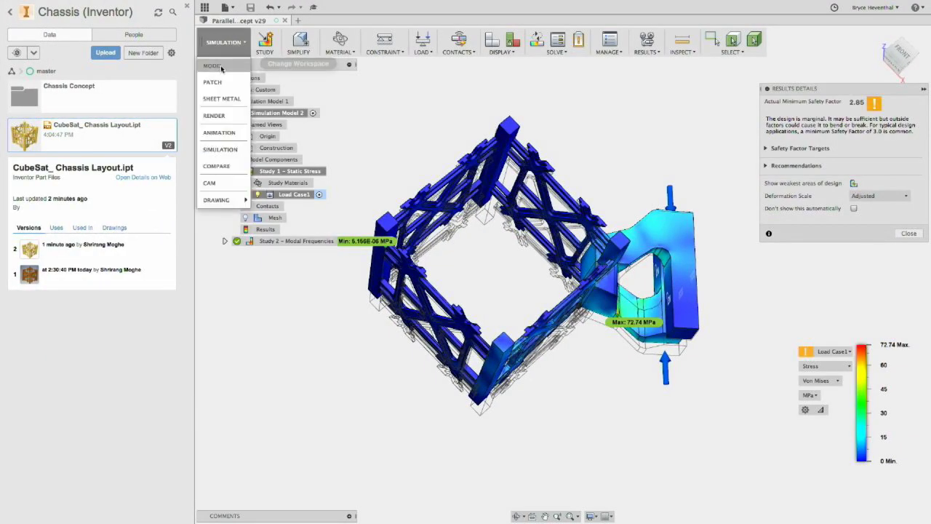
pyautogui.click(220, 82)
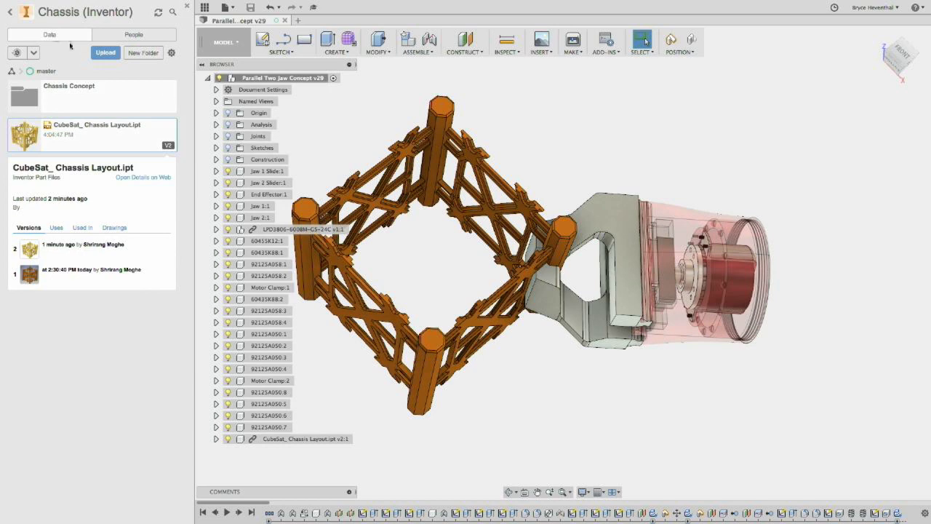
# Step: Insert Assembly, CubeSat from Gripper Assembly > Mechanical Assembly, accepting its placement inside the chassis
pyautogui.click(10, 13)
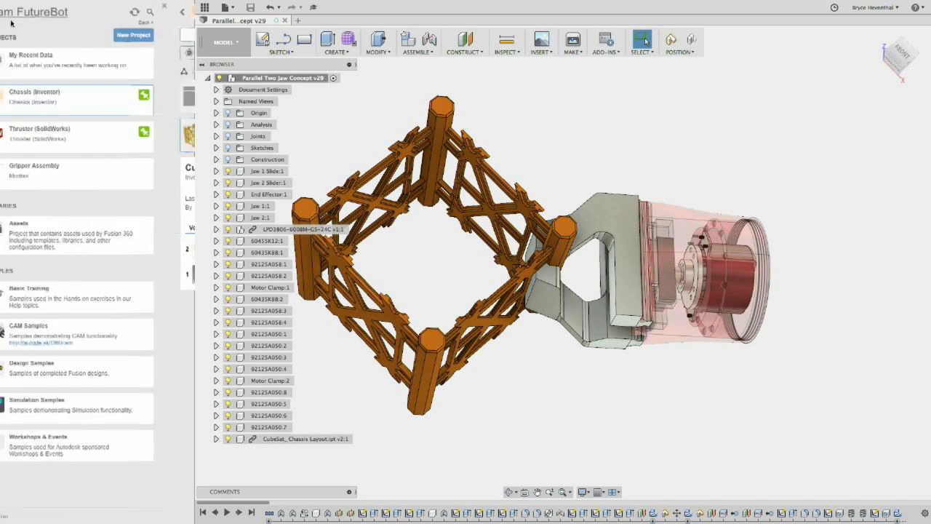
pyautogui.click(80, 173)
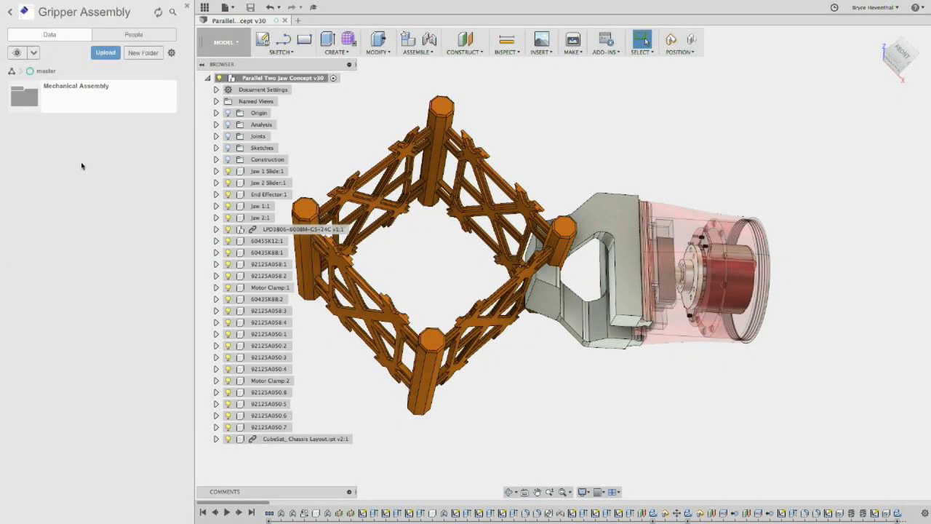
pyautogui.click(83, 100)
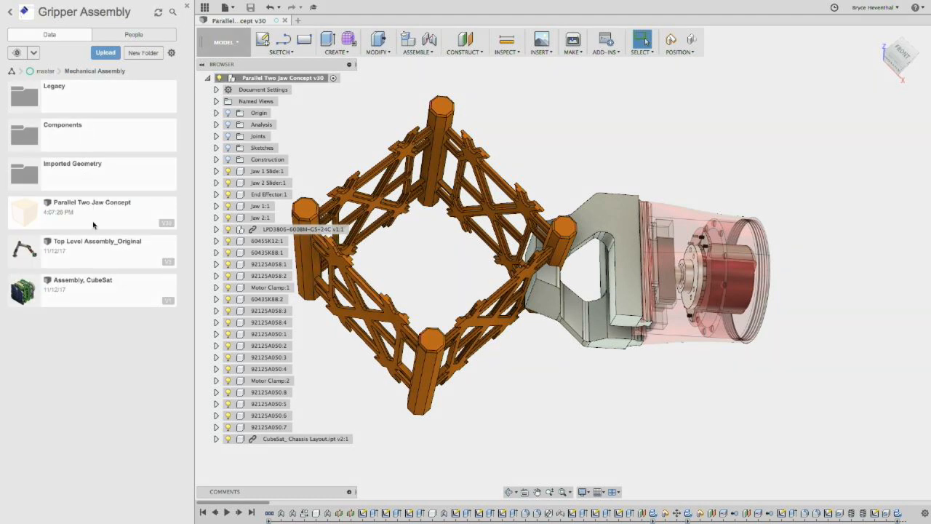
pyautogui.rightClick(88, 288)
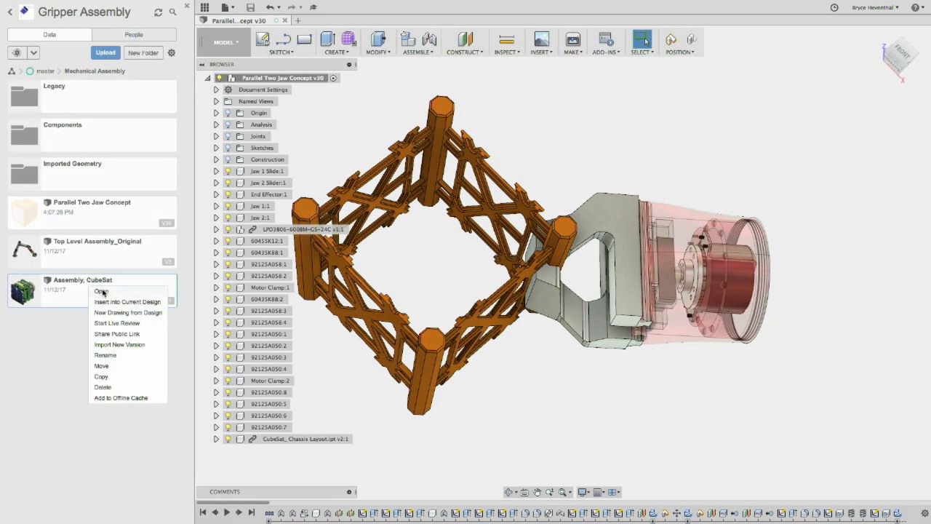
pyautogui.click(110, 303)
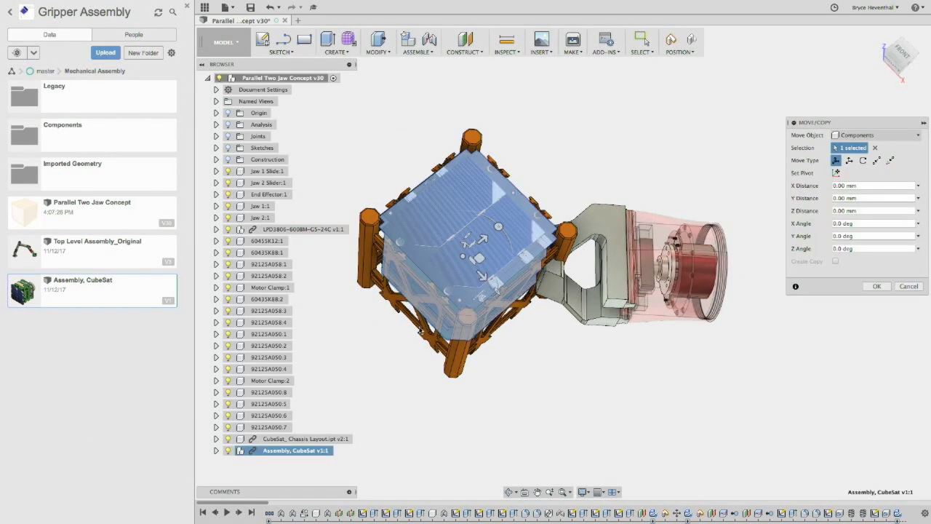
pyautogui.keyDown('shift'); pyautogui.moveTo(415, 299); pyautogui.dragTo(459, 309, button='middle'); pyautogui.keyUp('shift')
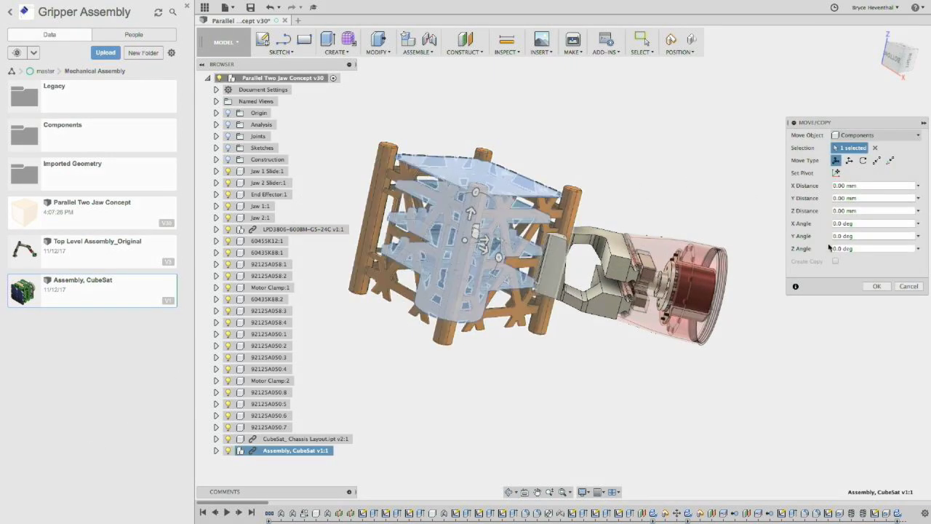
pyautogui.click(878, 288)
pyautogui.scroll(2, 459, 277)
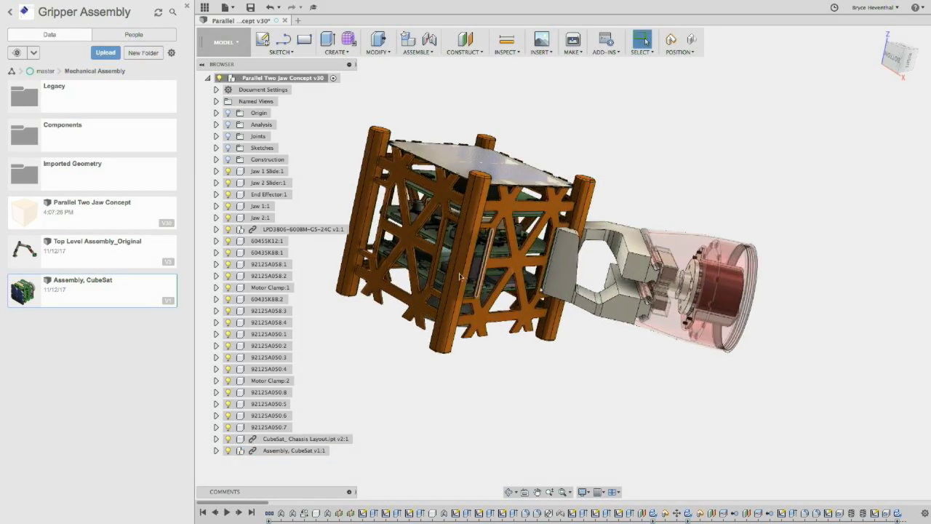
pyautogui.scroll(2, 460, 276)
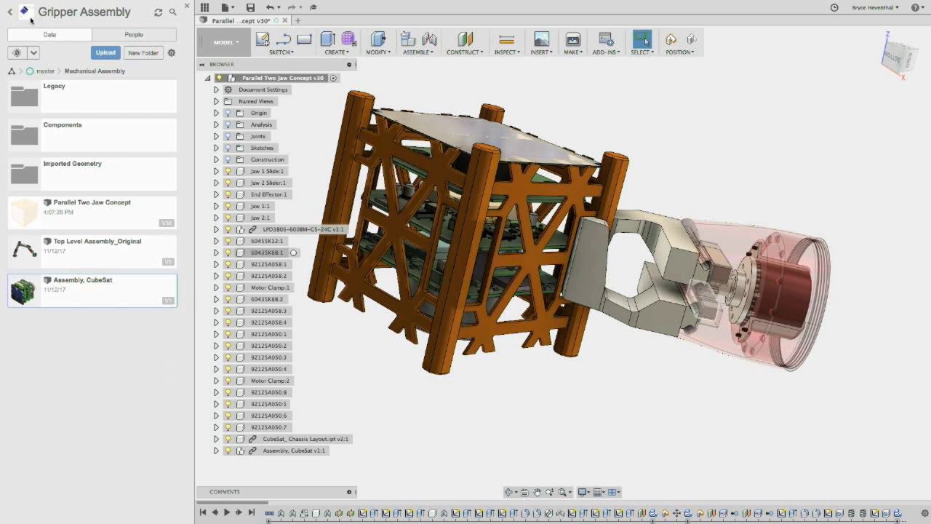
# Step: Open Thruster Chassis.SLDPRT from the Thruster (SolidWorks) project in a new document
pyautogui.click(9, 13)
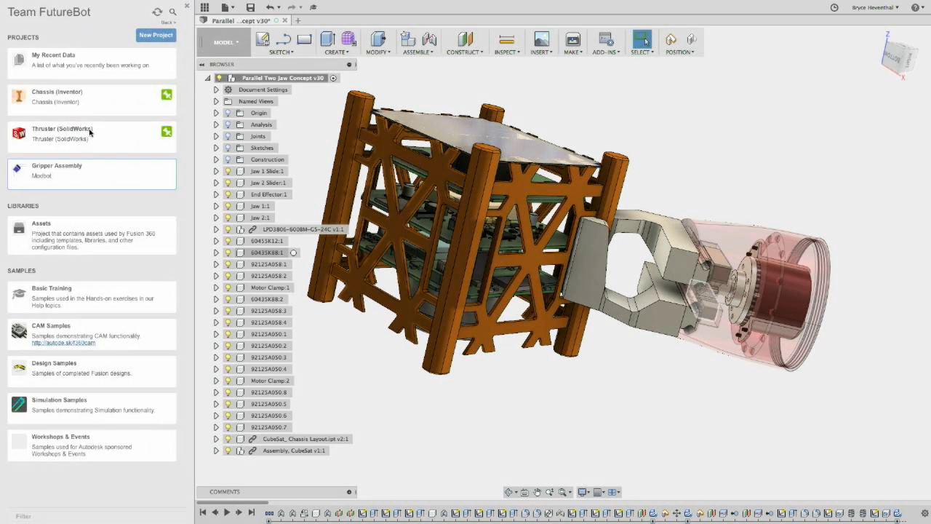
pyautogui.click(89, 131)
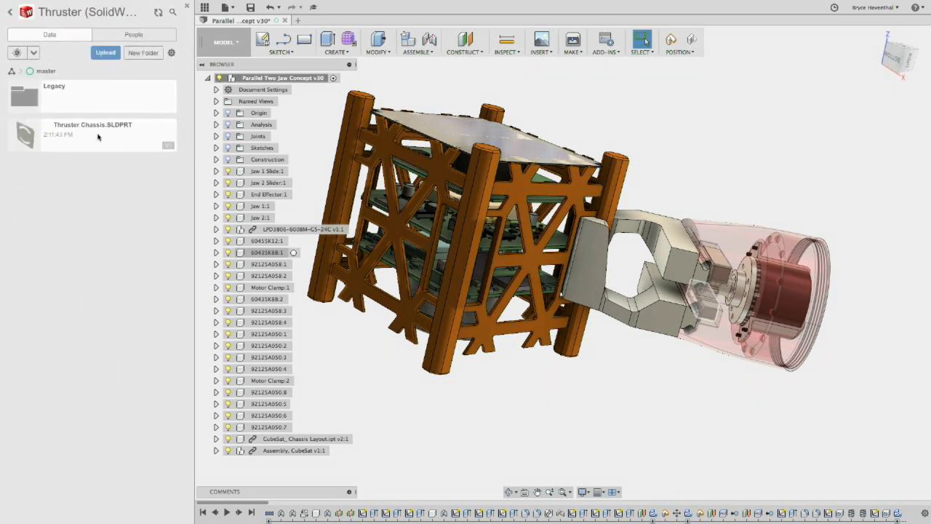
pyautogui.rightClick(104, 145)
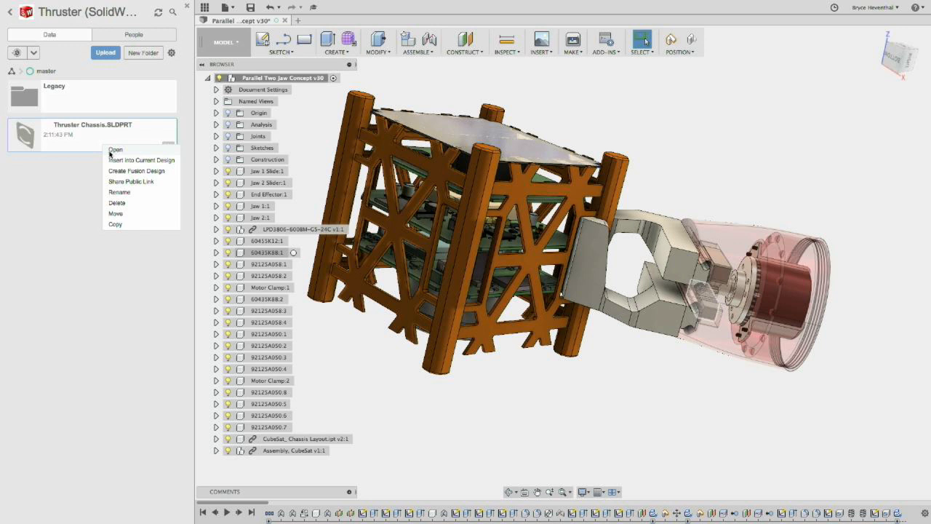
pyautogui.click(114, 150)
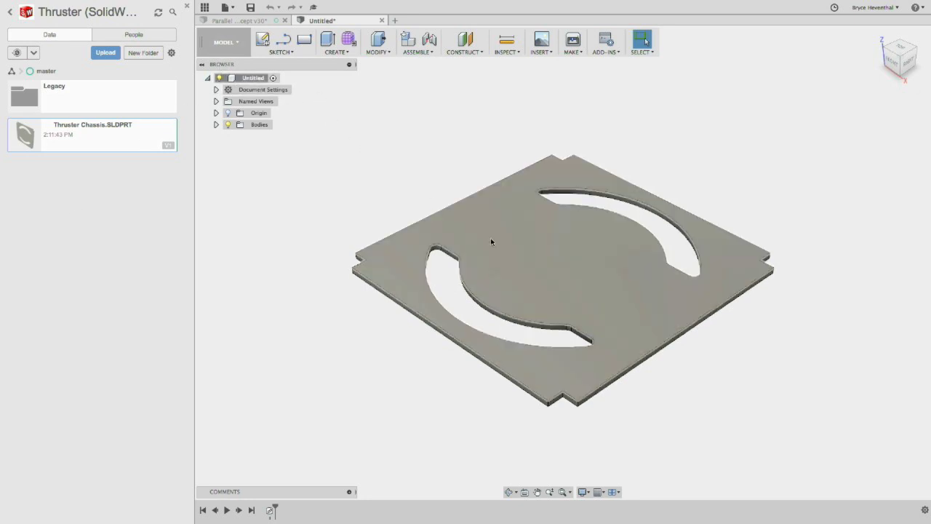
# Step: Sketch a centre-point circle at the centre of the plate's top face
pyautogui.click(490, 237)
pyautogui.rightClick(490, 236)
pyautogui.click(492, 290)
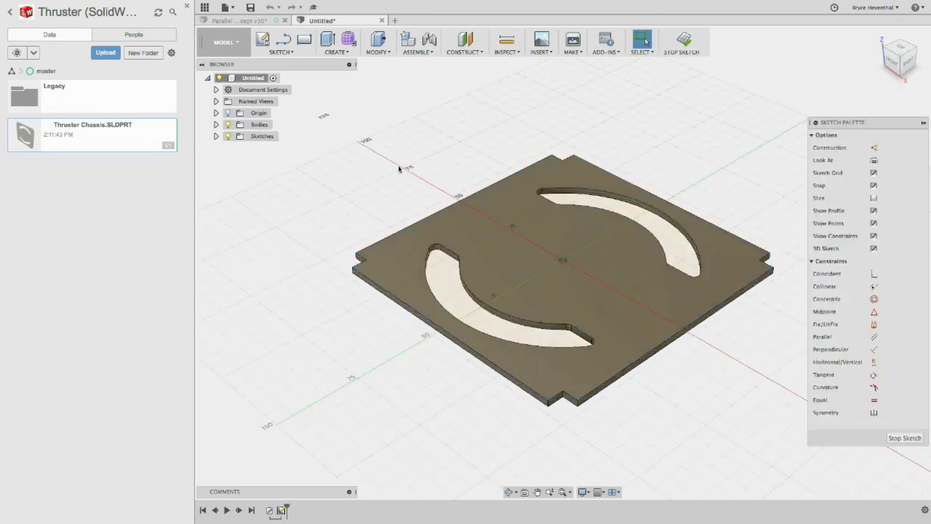
pyautogui.press('s')
pyautogui.click(452, 192)
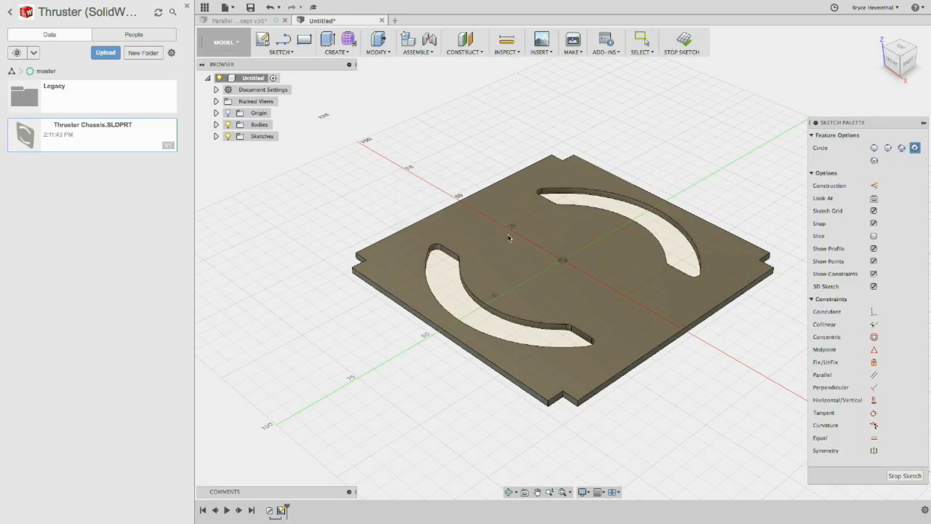
pyautogui.click(564, 261)
pyautogui.click(584, 310)
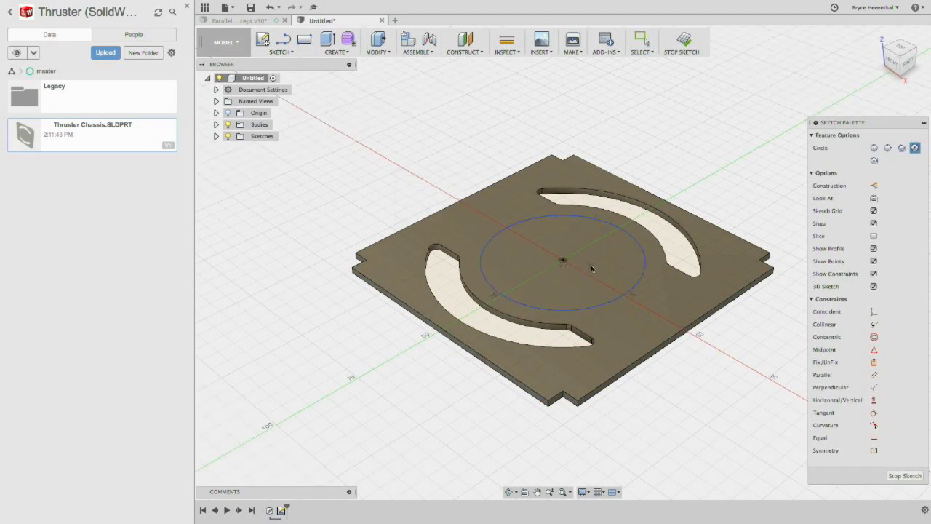
# Step: Dimension the centre circle to a 56 mm diameter
pyautogui.press('d')
pyautogui.click(609, 303)
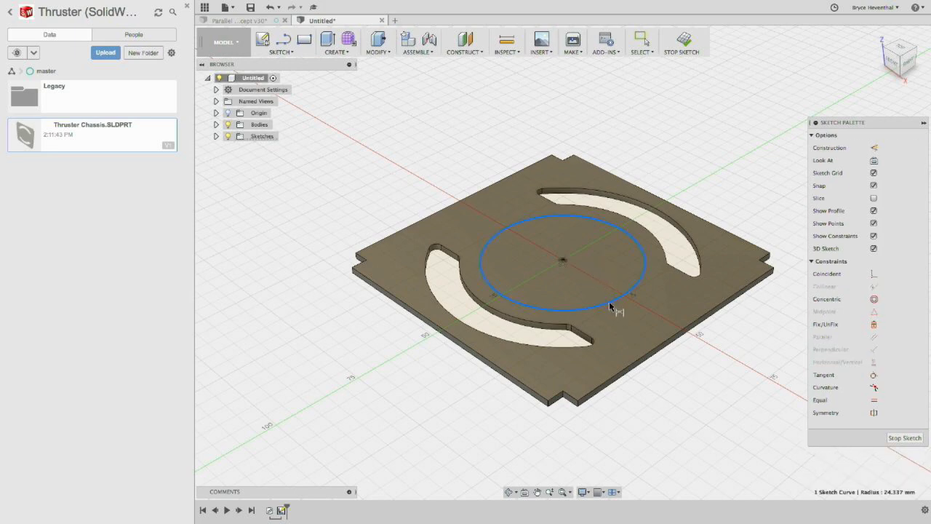
pyautogui.click(704, 435)
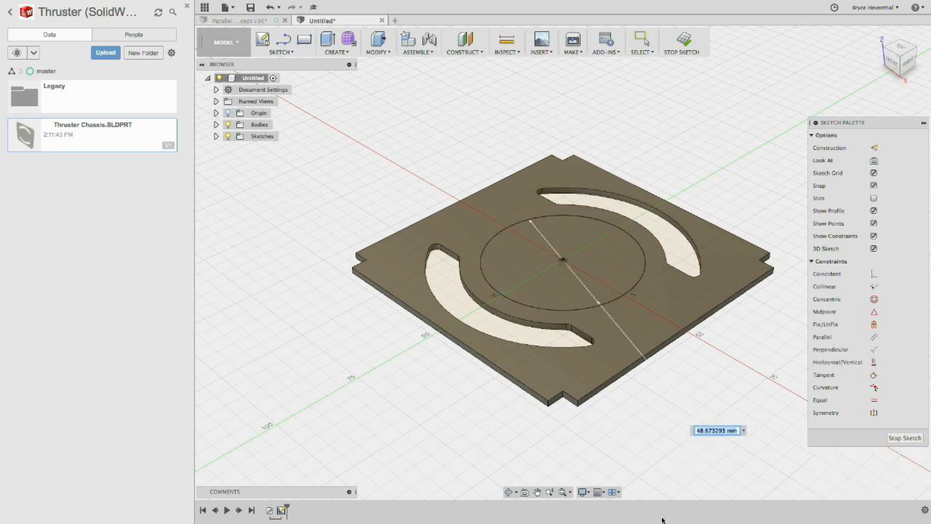
pyautogui.write('56')
pyautogui.press('Return')
# Step: Extrude the centre circle profile as a cut through the plate
pyautogui.press('e')
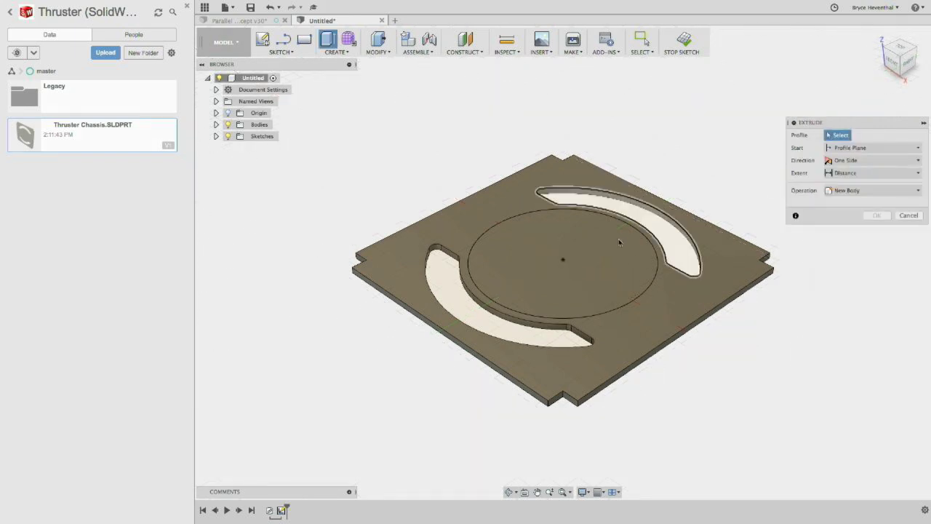
pyautogui.click(619, 243)
pyautogui.moveTo(558, 253); pyautogui.dragTo(561, 289)
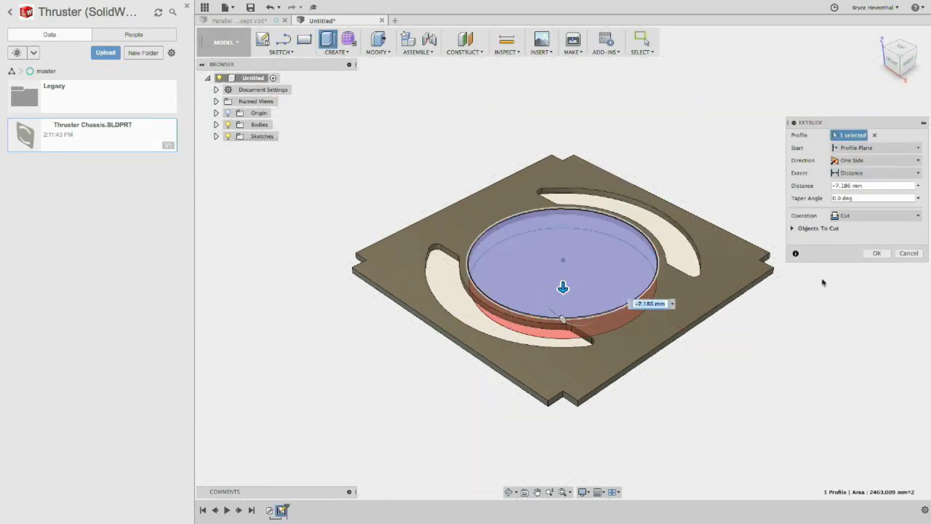
pyautogui.click(873, 252)
# Step: Save the part under the name Plate
pyautogui.hotkey('ctrl', 's')
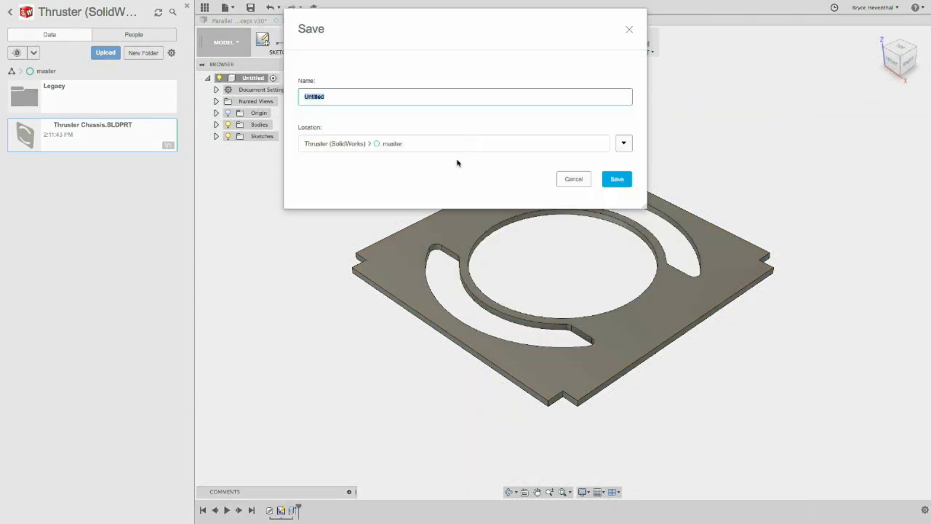
pyautogui.write('Plate')
pyautogui.press('Return')
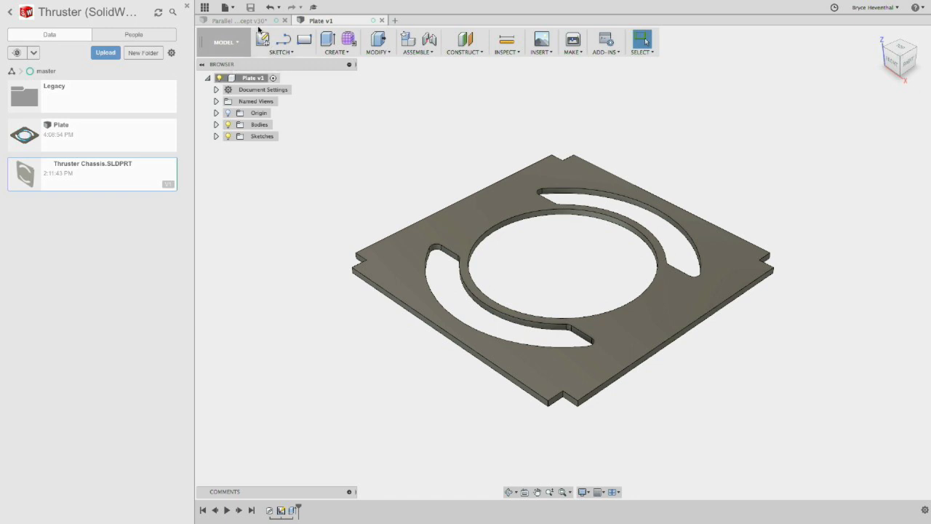
# Step: Insert Plate into the CubeSat gripper assembly and move it -50 along Z below the chassis
pyautogui.click(257, 21)
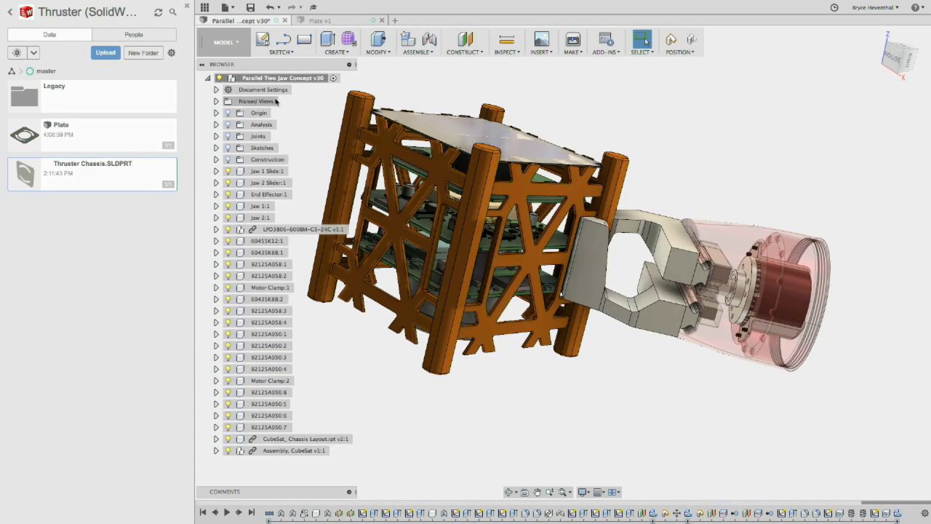
pyautogui.rightClick(110, 128)
pyautogui.click(131, 141)
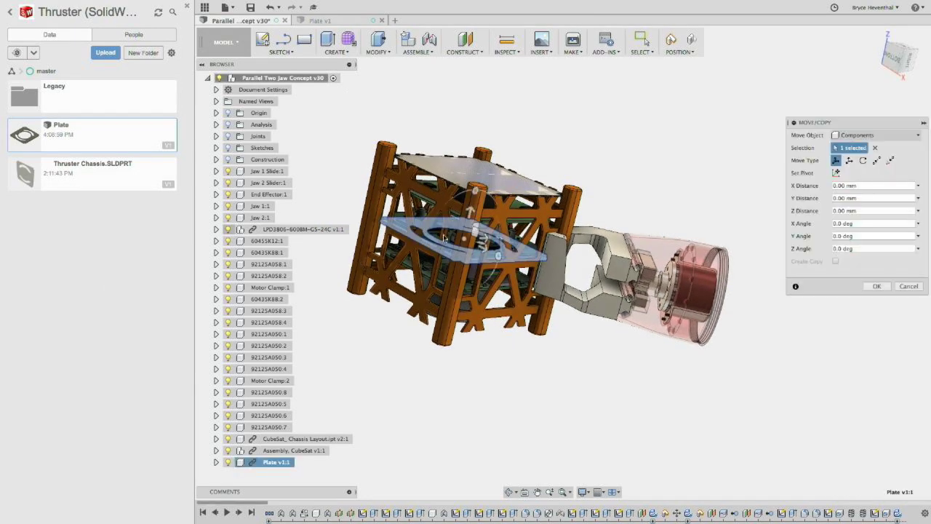
pyautogui.moveTo(470, 212); pyautogui.dragTo(451, 293)
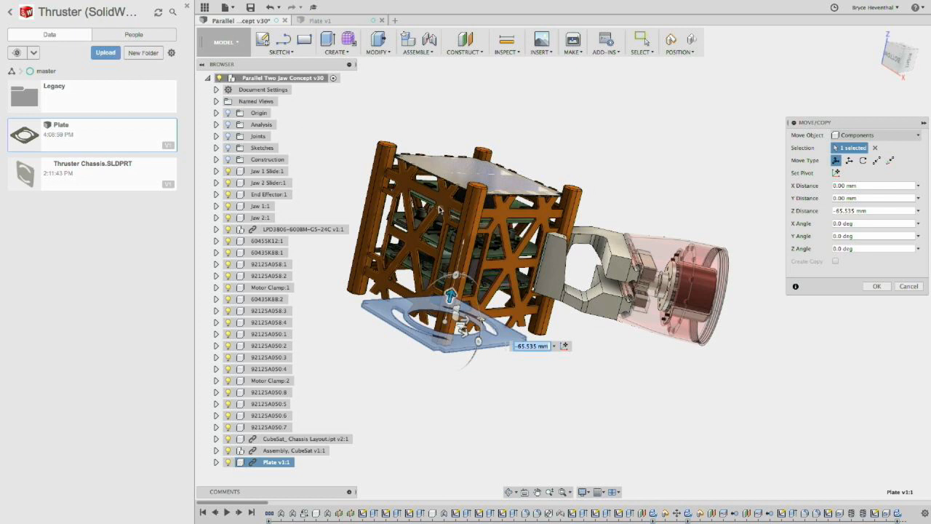
pyautogui.write('-50')
pyautogui.press('Return')
pyautogui.keyDown('shift'); pyautogui.moveTo(676, 349); pyautogui.dragTo(509, 302, button='middle'); pyautogui.keyUp('shift')
pyautogui.scroll(2, 503, 300)
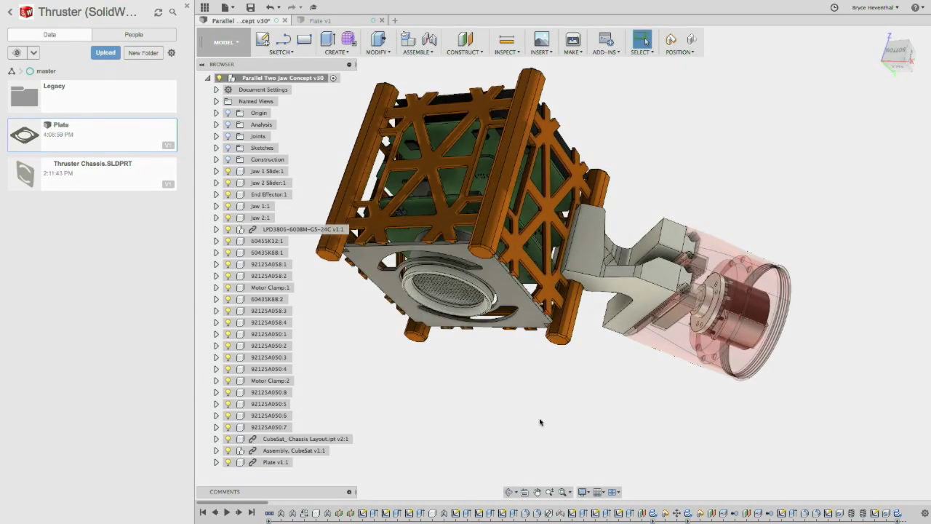
# Step: Create a Rigid Group joining Plate v1 and the chassis
pyautogui.write('srig')
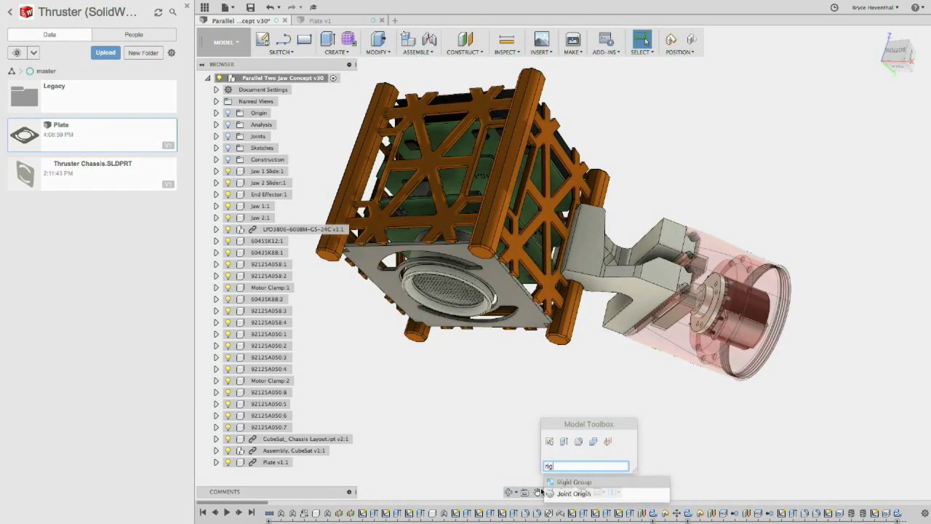
pyautogui.press('Return')
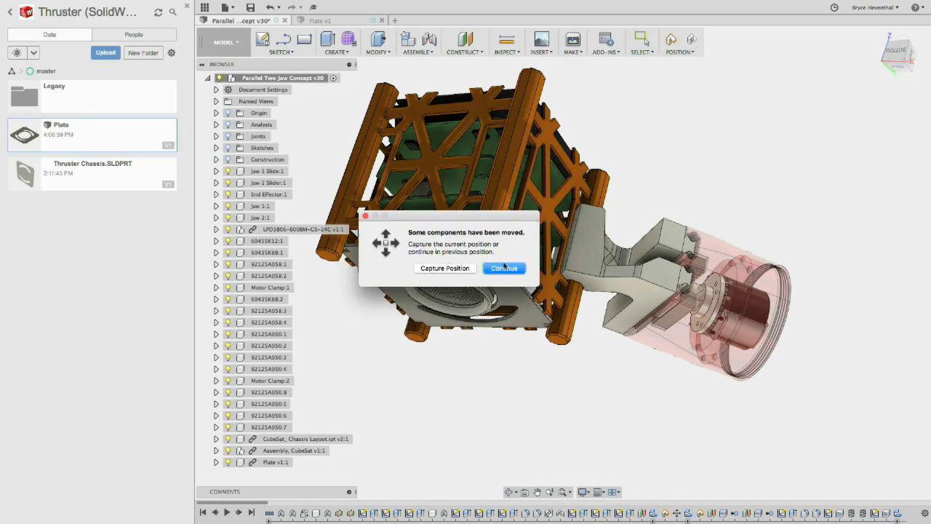
pyautogui.click(504, 269)
pyautogui.click(276, 462)
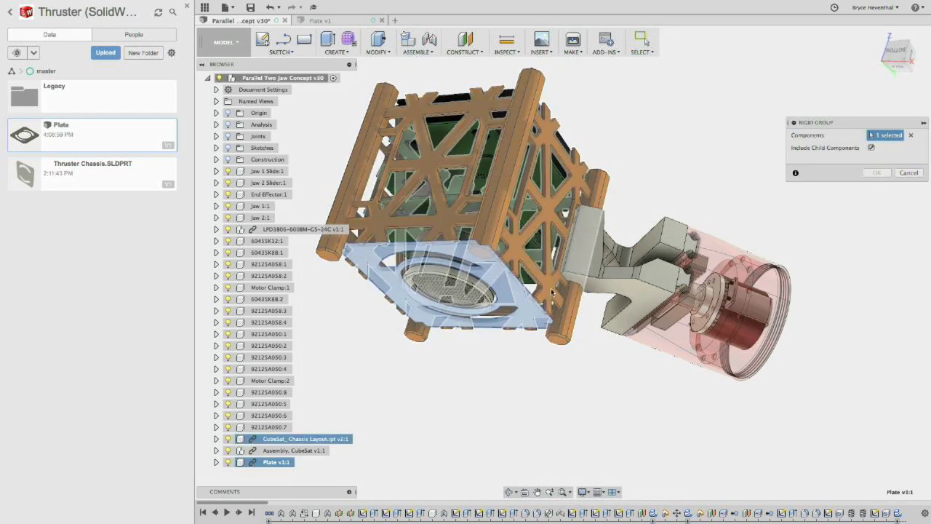
pyautogui.click(549, 294)
pyautogui.click(877, 173)
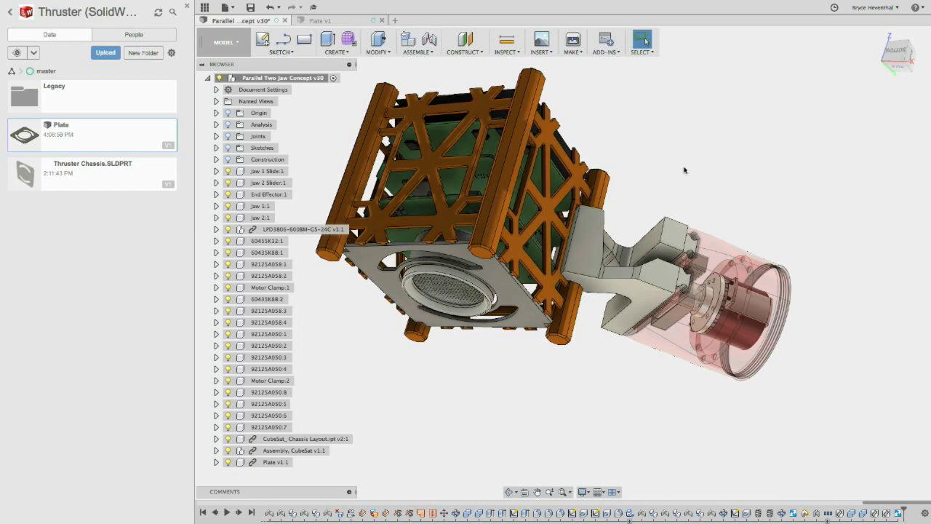
# Step: Drag the gripper jaw to test the assembly and orbit to face the plate
pyautogui.scroll(5, 668, 179)
pyautogui.scroll(-4, 670, 181)
pyautogui.moveTo(645, 272); pyautogui.dragTo(627, 333)
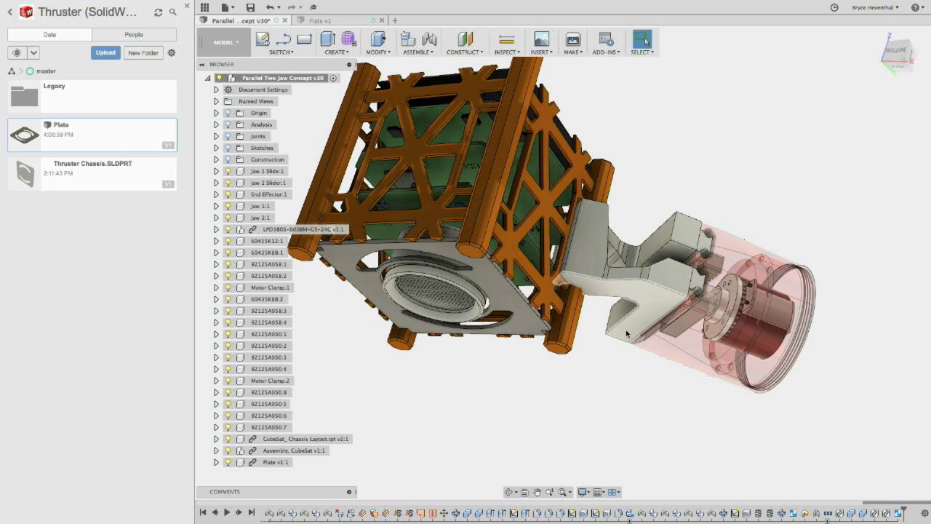
pyautogui.keyDown('shift'); pyautogui.moveTo(699, 147); pyautogui.dragTo(702, 128, button='middle'); pyautogui.keyUp('shift')
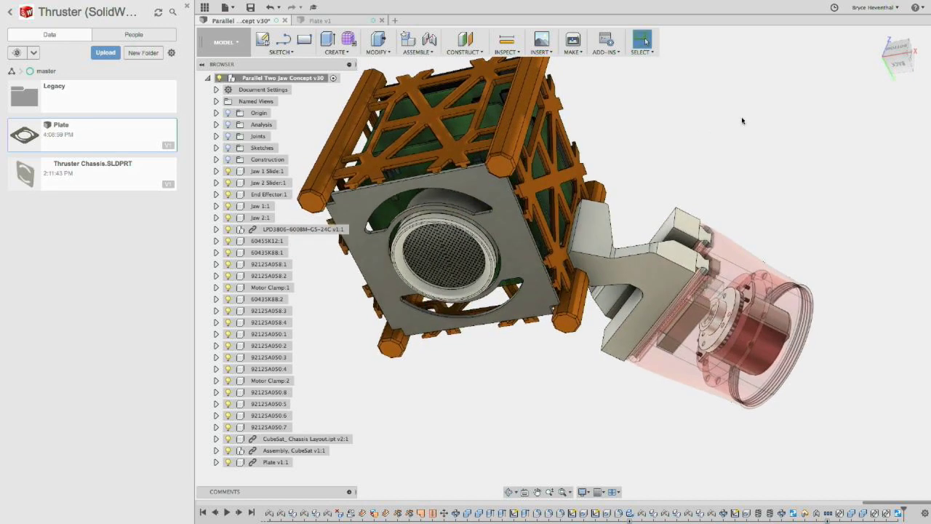
pyautogui.scroll(2, 660, 185)
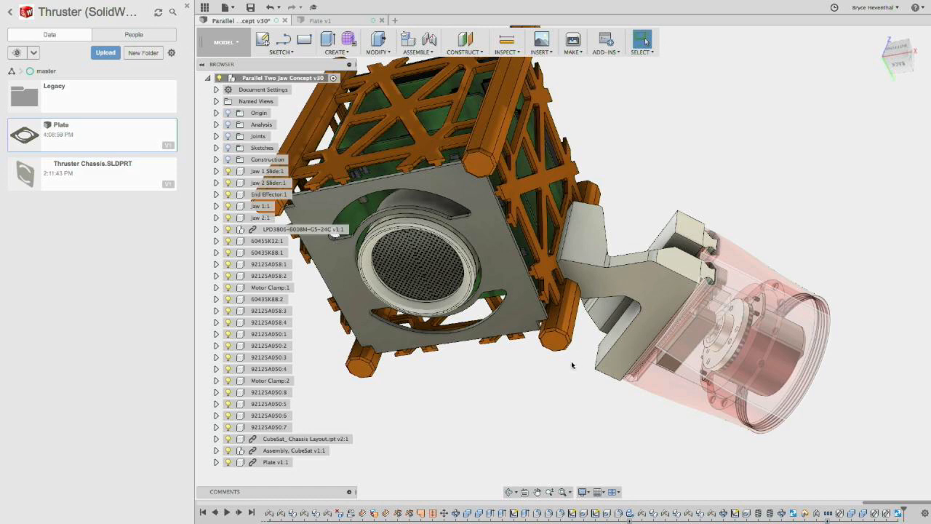
pyautogui.moveTo(573, 363); pyautogui.dragTo(620, 378, button='middle')
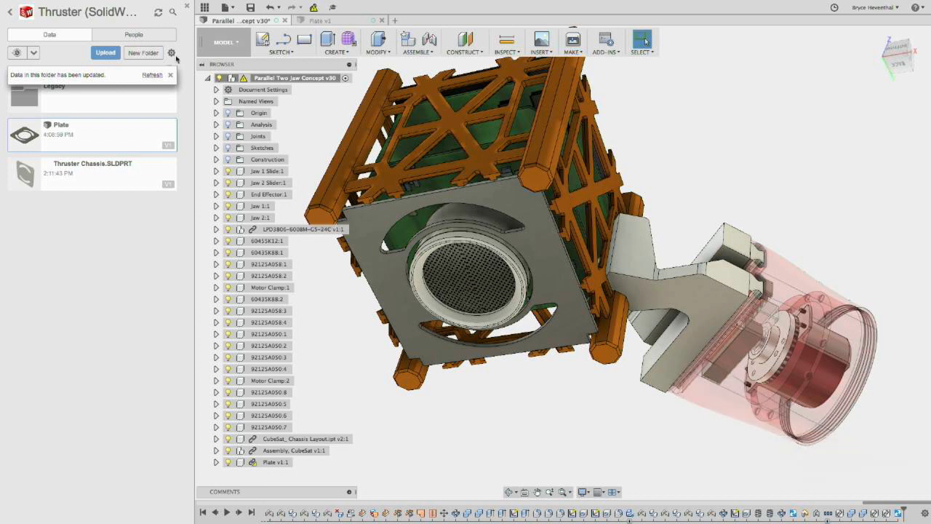
# Step: Refresh the Data Panel and update the gripper assembly's out-of-date reference to load the newer chassis plate
pyautogui.click(154, 76)
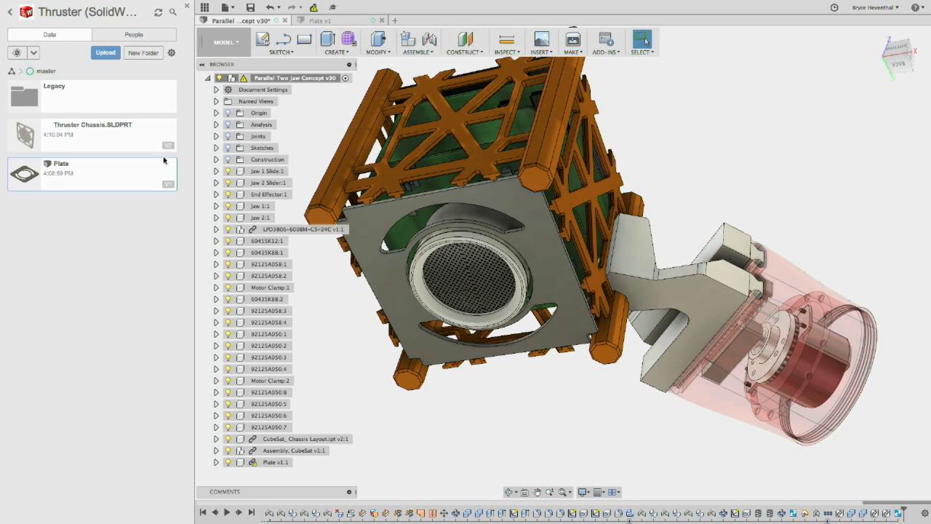
pyautogui.moveTo(246, 79)
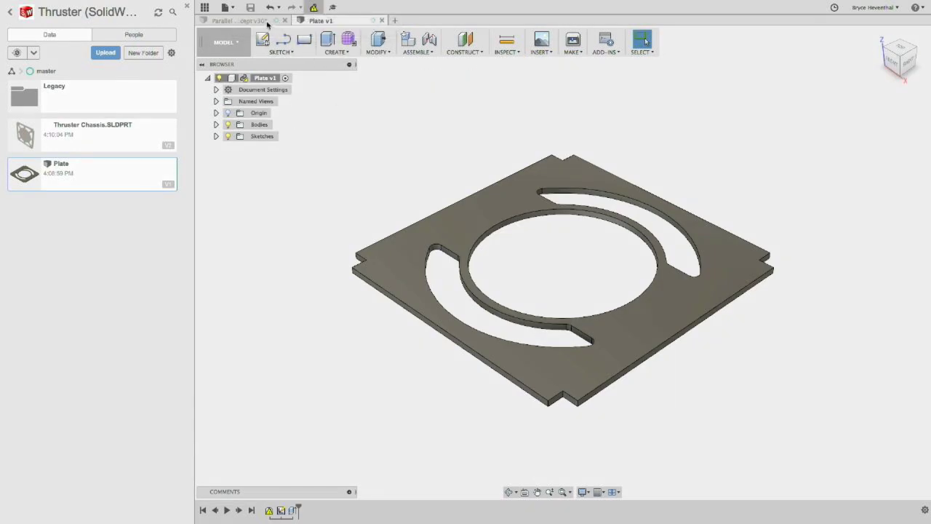
pyautogui.click(262, 22)
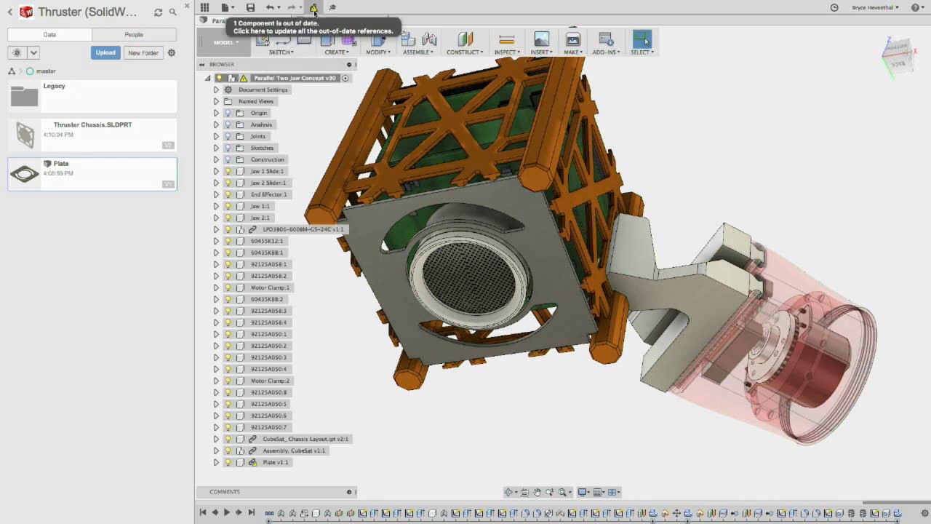
pyautogui.click(314, 10)
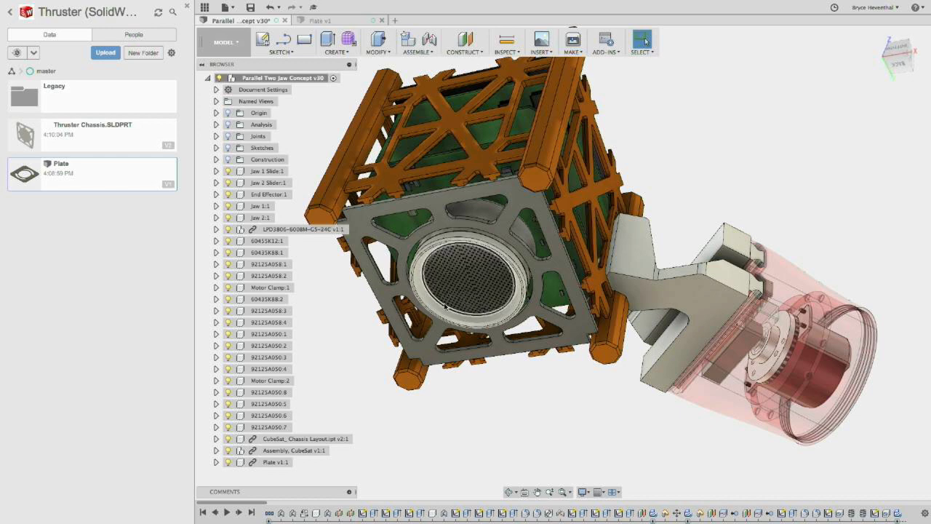
pyautogui.moveTo(404, 359); pyautogui.dragTo(427, 387, button='middle')
# Step: Save a 'User Saved' version of the gripper assembly, then advance to the Futures slide
pyautogui.scroll(-1, 426, 387)
pyautogui.press('super+s')
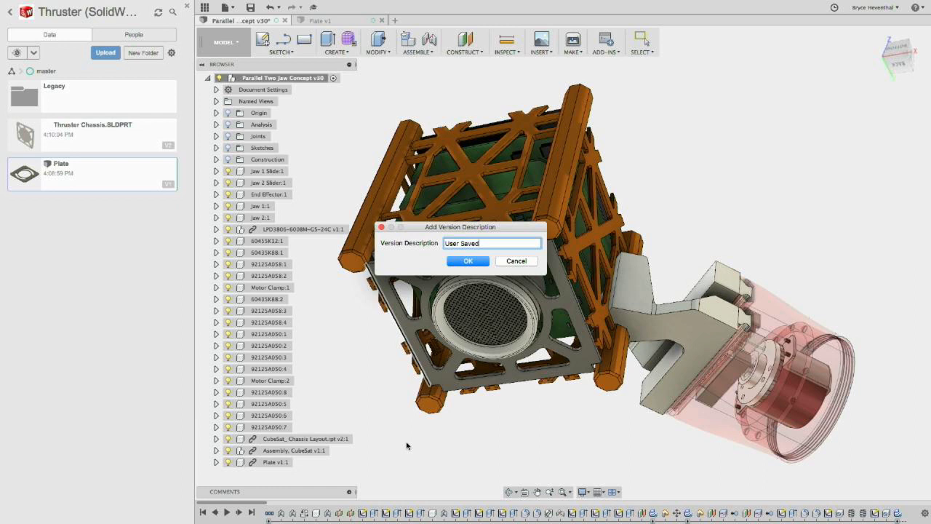
pyautogui.click(474, 263)
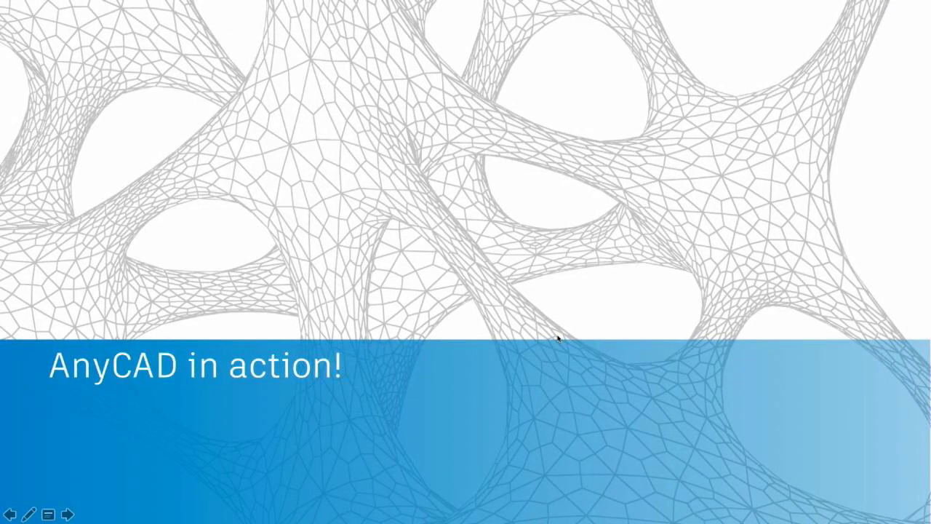
pyautogui.click(558, 339)
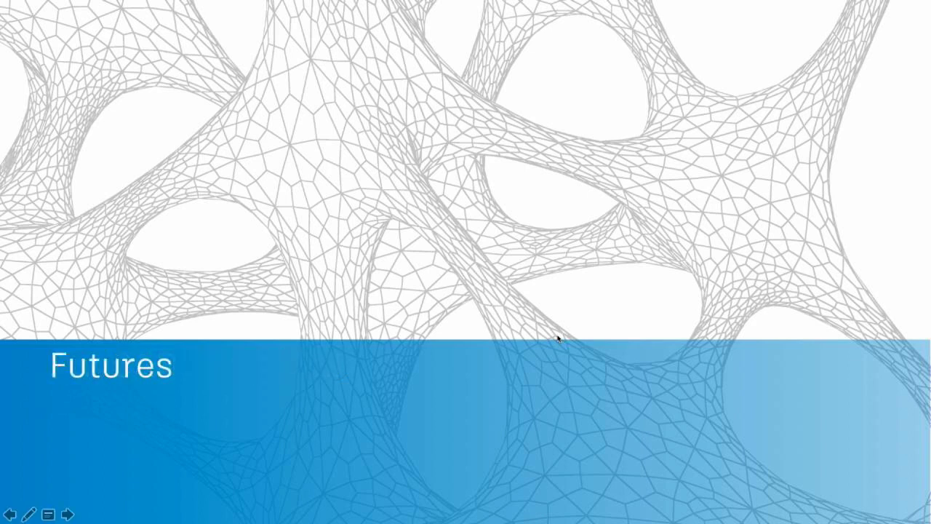